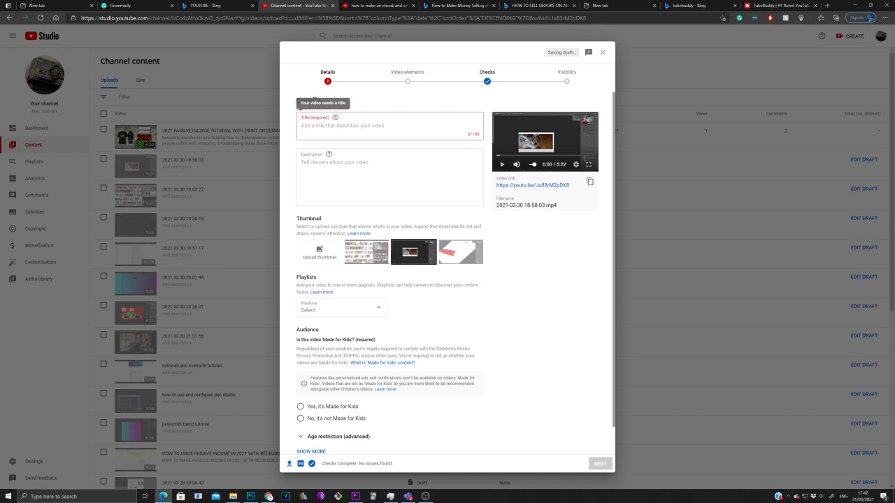
Step: Preview the uploaded video briefly and title it "A Basic 5 Minute Tutorial On Photoshop"
click(501, 165)
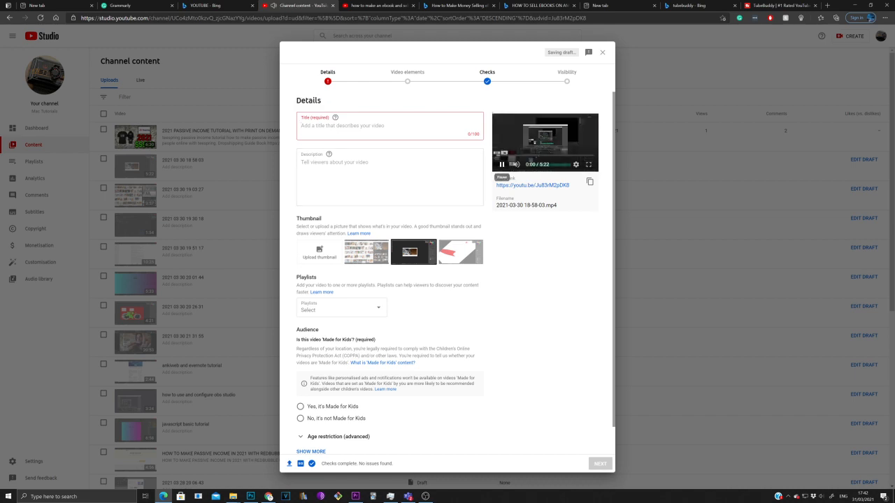
click(547, 143)
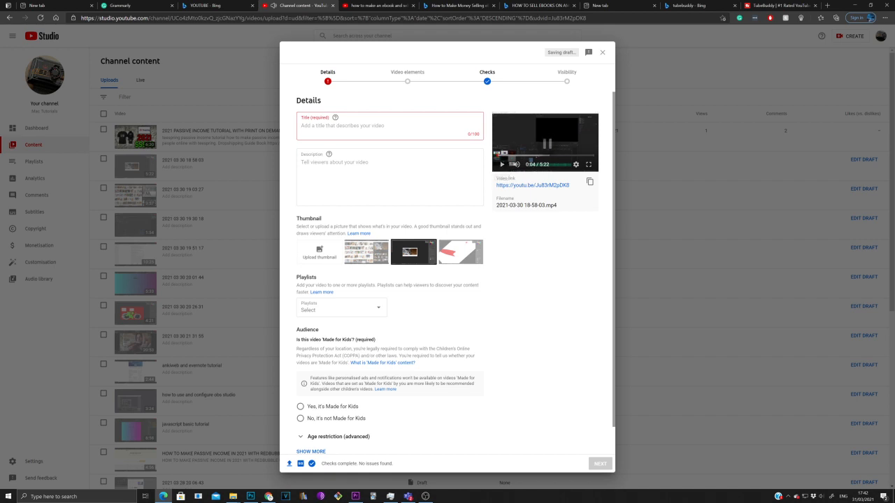
click(301, 126)
text(A Ba)
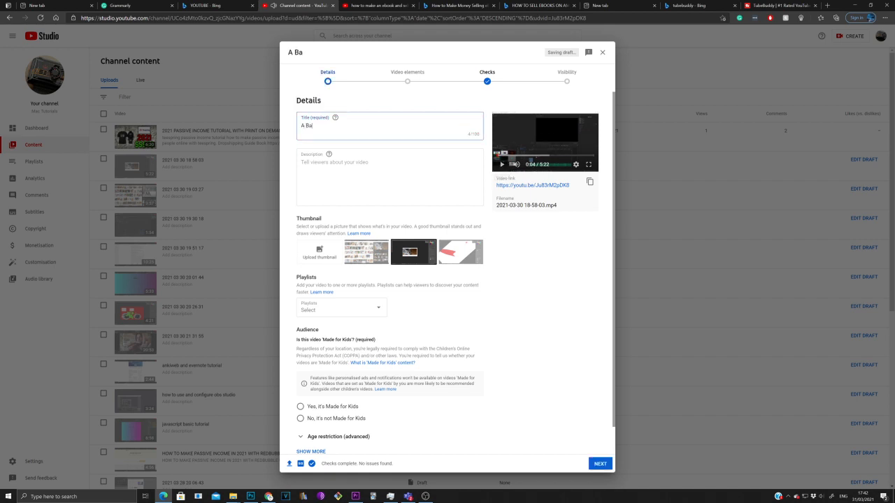
text(sci 5 Minute)
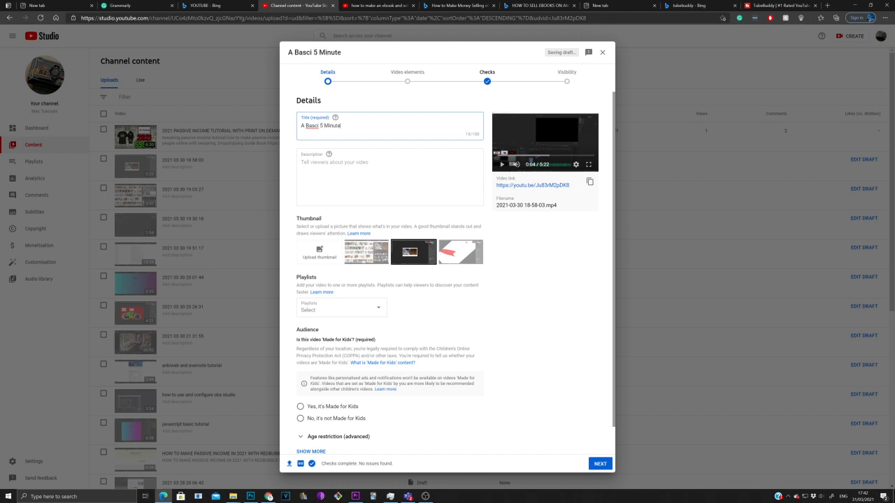
text( Tutorial On PhotoShop)
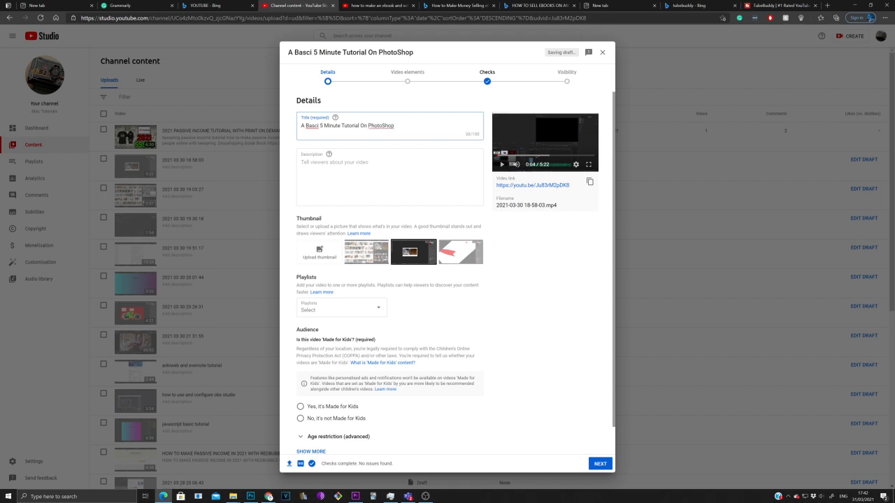
key(BackSpace)
key(BackSpace)
text(ic)
right_click(384, 126)
click(409, 132)
Step: Copy the video title into the description and append "Step By Step" to the title
key(ctrl+a)
key(ctrl+c)
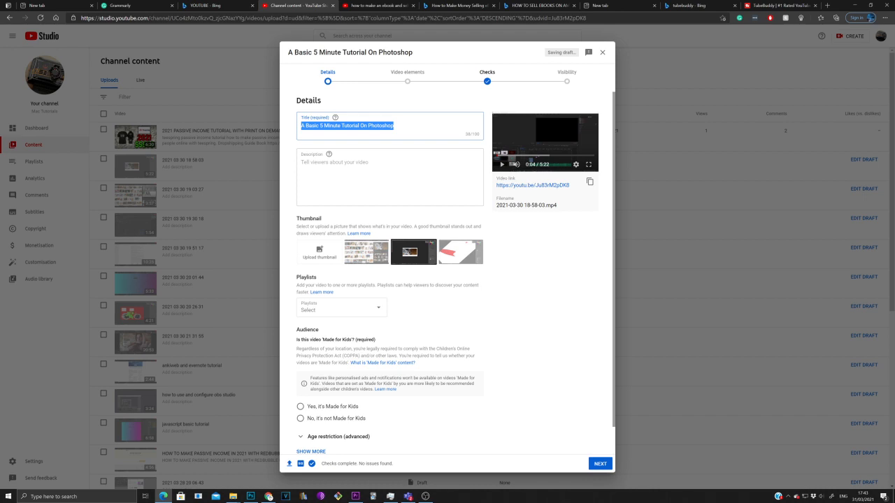
click(389, 168)
key(ctrl+v)
click(393, 125)
click(394, 126)
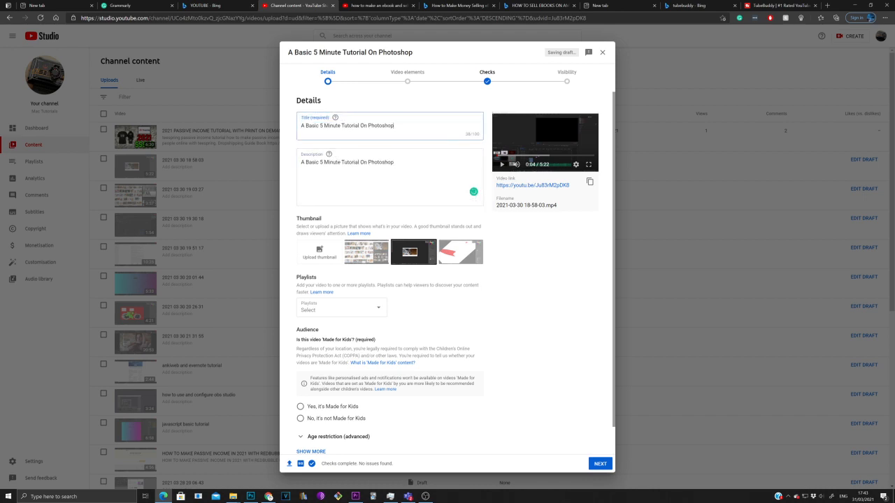
text(Step By Step)
Step: Extend the description with "This tutorial will show you how to use the tools in photoshop to edit your images and designs."
click(393, 162)
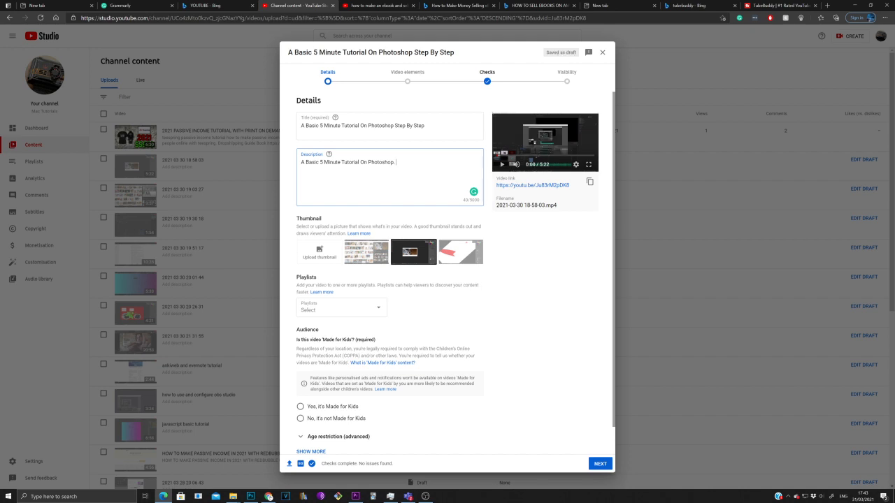
text(This tutorial will show you how to use)
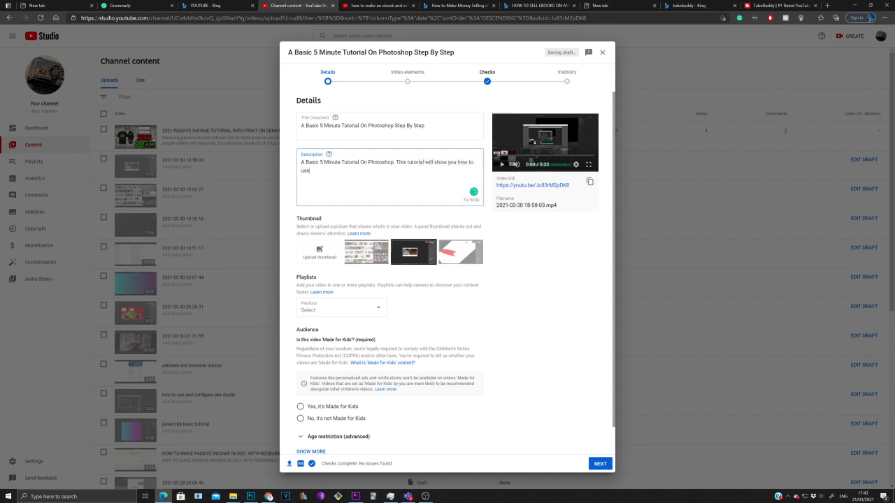
text( the tools in photoshop to edit your images a)
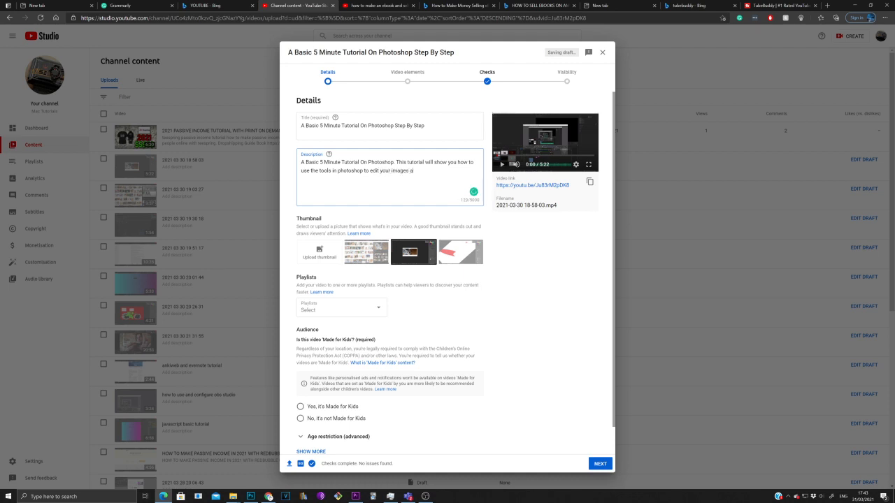
text(nd designs. This w)
key(BackSpace)
key(BackSpace)
key(BackSpace)
Step: Finish the description with "You will see the different ways I will show you to create cool images with the photoshop tools."
text(You will see the deifferent ways i)
text( will show you to)
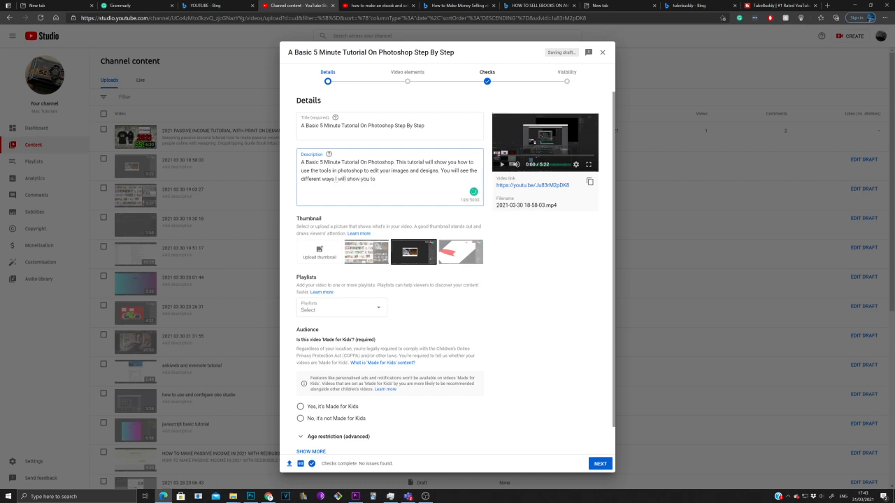
text( create cool images with the photoshop tools.)
drag(320, 188, 300, 160)
click(326, 179)
drag(424, 126, 300, 125)
click(382, 179)
scroll(382, 179, down, 1)
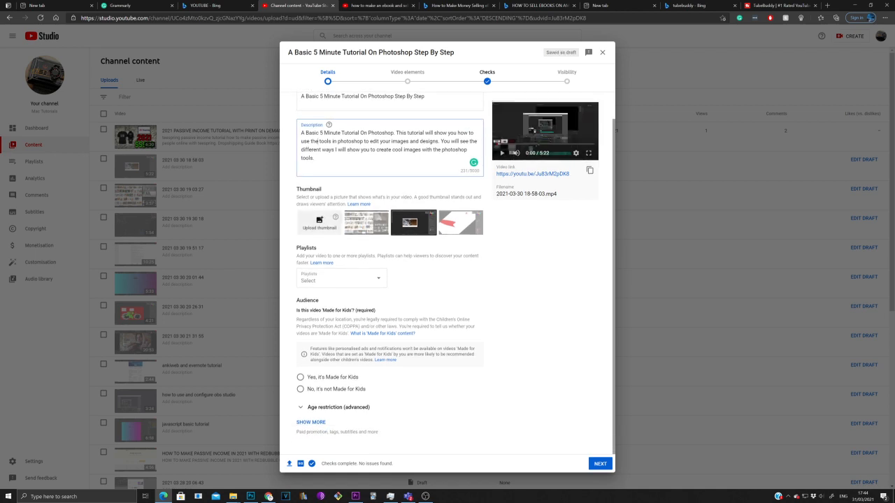
click(318, 221)
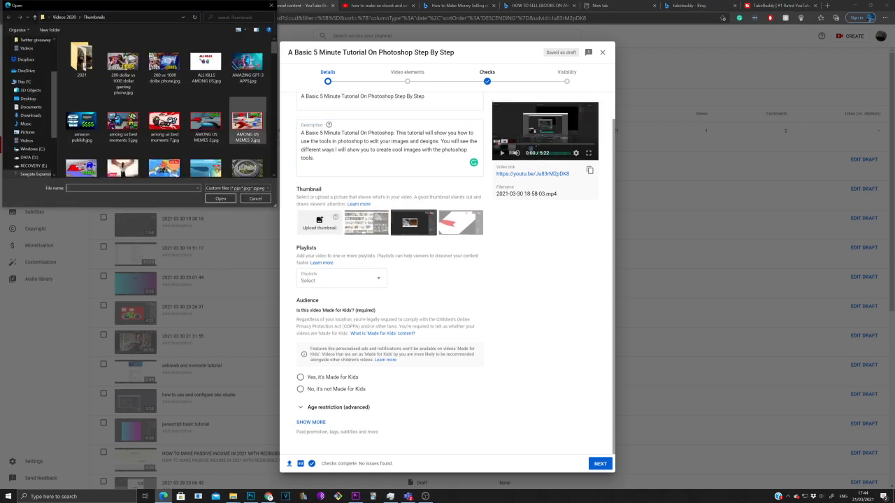
click(255, 198)
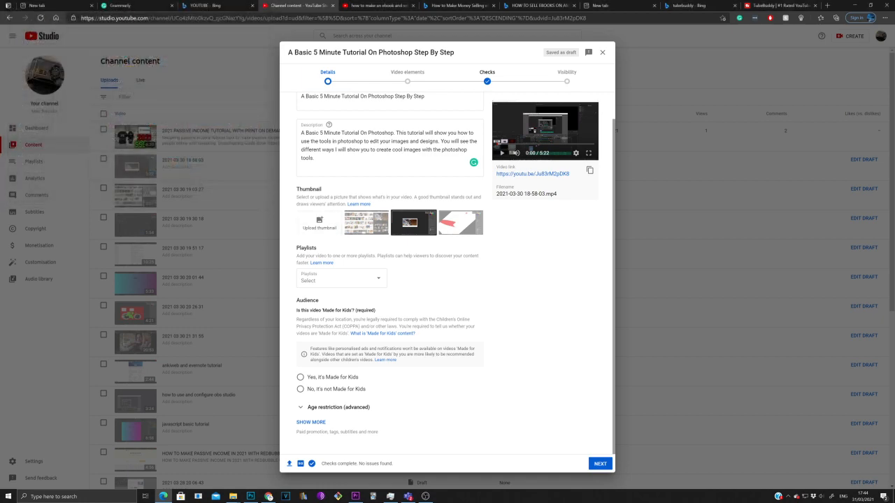
Step: Switch to the empty browser tab and search the web for "photoshop tutorial"
click(607, 4)
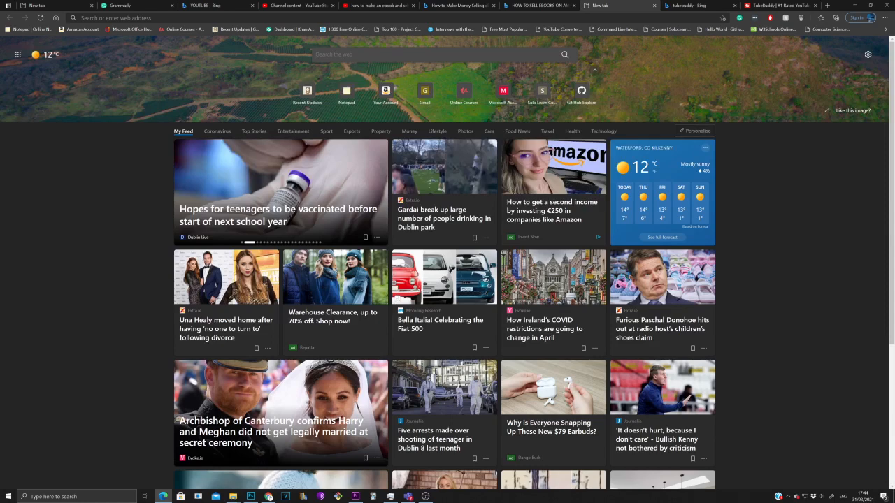
text(photo)
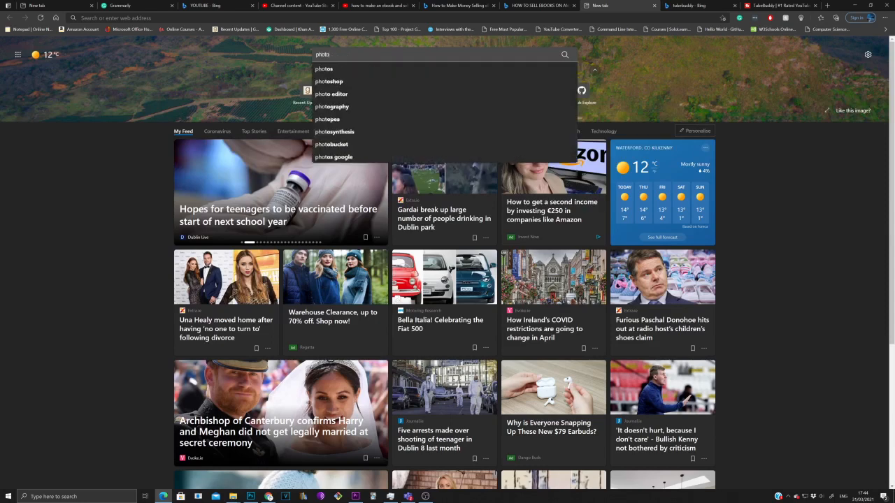
text(shop tutorail)
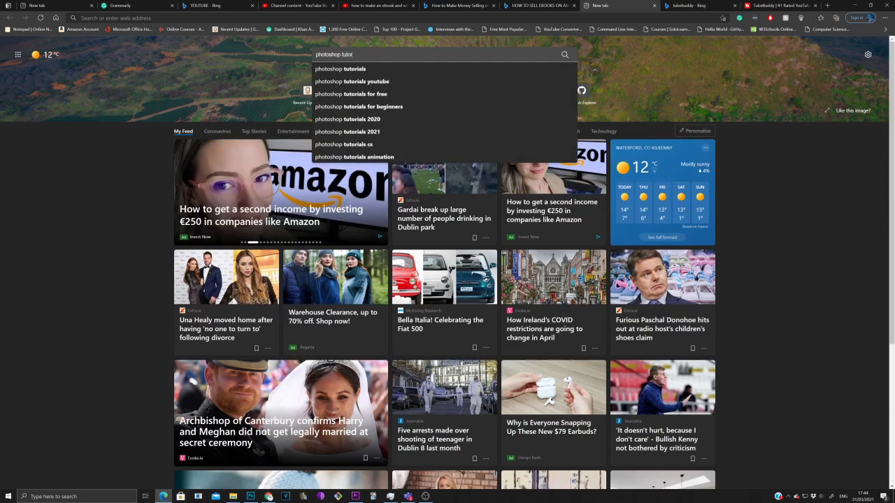
key(BackSpace)
key(BackSpace)
key(BackSpace)
key(Return)
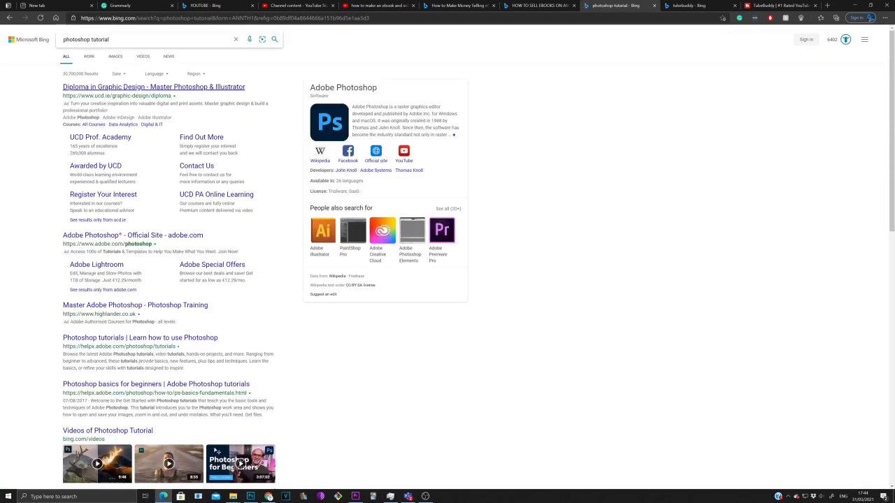
Step: Show the image results and open the GLITCH picture with the Ps logo
click(115, 56)
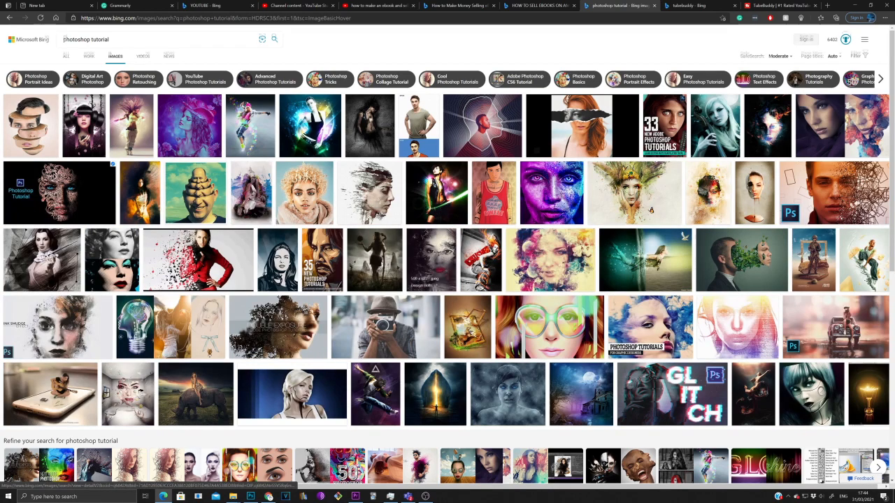
scroll(435, 266, down, 2)
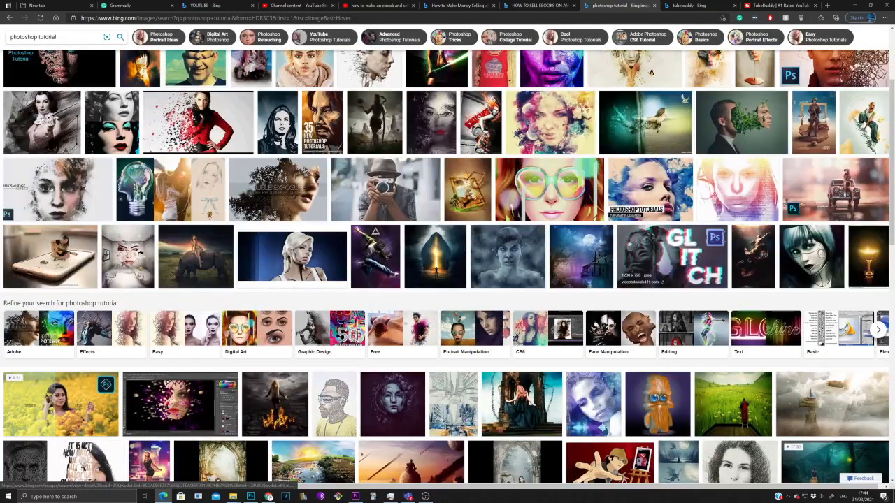
click(672, 259)
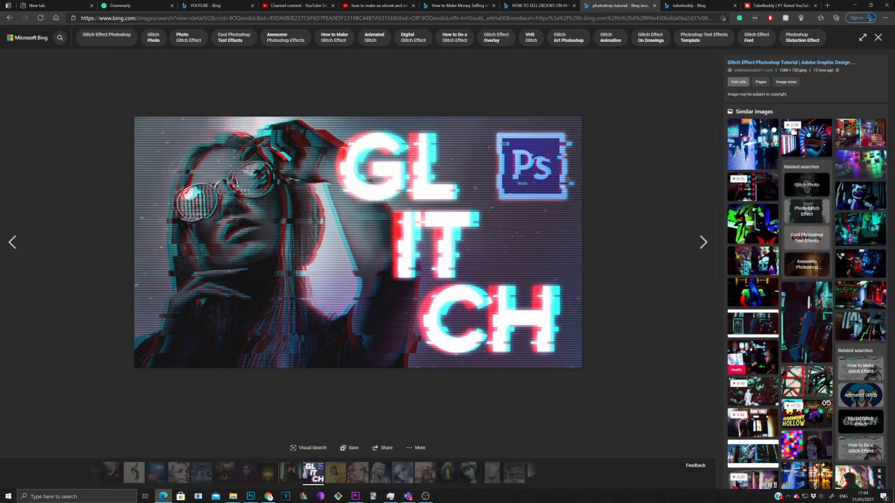
Step: Copy the GLITCH picture, switch to Photoshop and paste it into the open thumbnail document
right_click(364, 259)
right_click(334, 239)
click(378, 267)
key(Right)
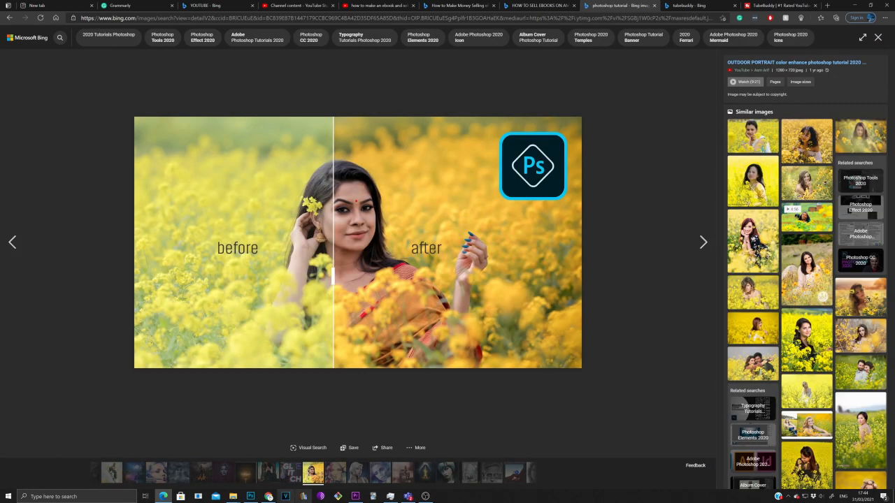
key(alt+Tab)
key(ctrl+v)
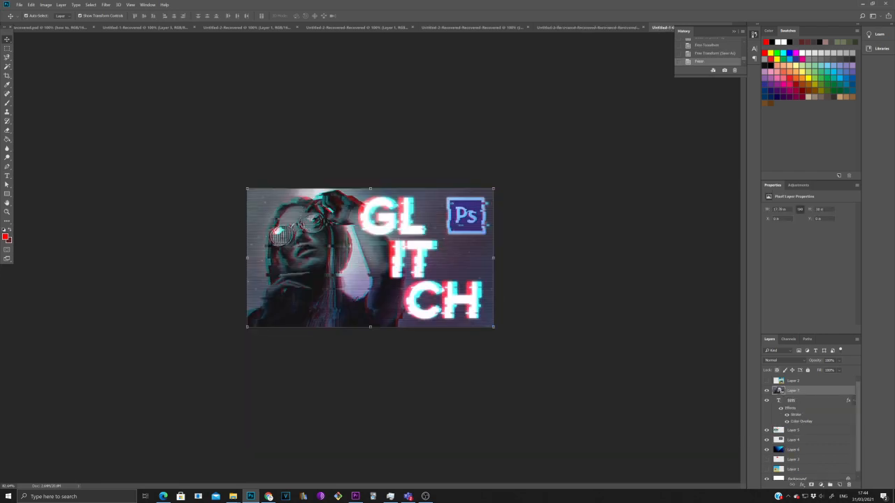
Step: Add the red text "BASICS" over the lower left part of the GLITCH image
key(w)
key(t)
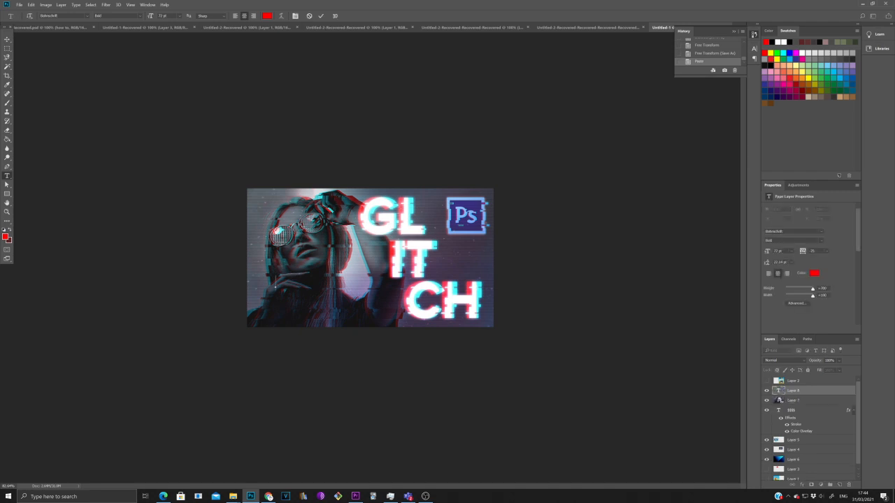
text(5 minute)
key(BackSpace)
key(BackSpace)
key(BackSpace)
key(BackSpace)
key(BackSpace)
key(BackSpace)
key(BackSpace)
key(BackSpace)
text(BASICS)
click(7, 39)
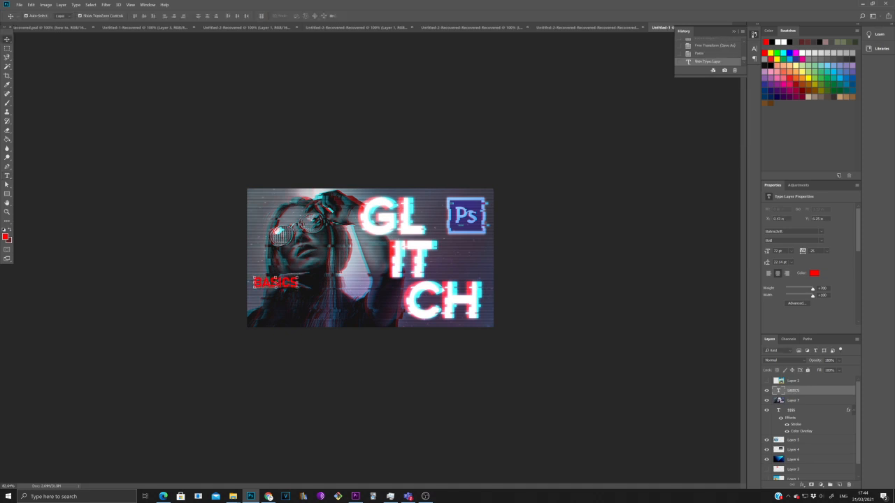
Step: Enlarge the BASICS text with Free Transform so it spans the image's lower left, up to the letters "CH"
key(ctrl+t)
drag(299, 288, 397, 276)
click(7, 40)
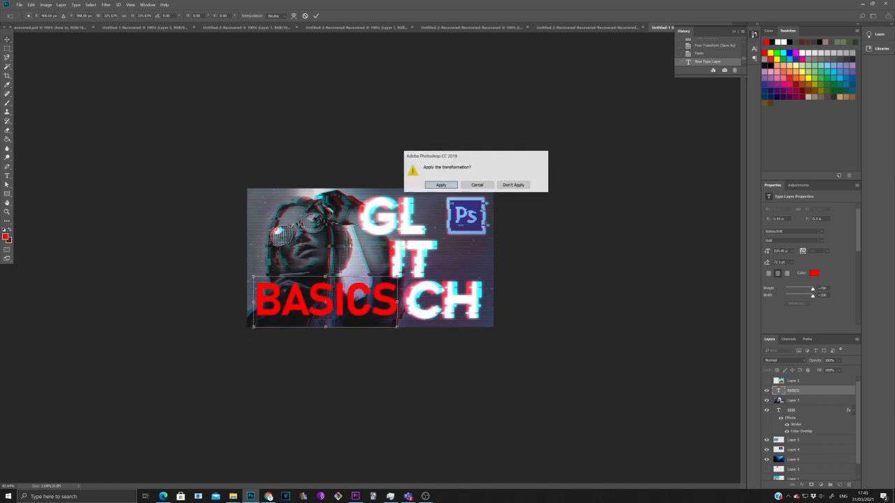
key(Return)
Step: Give the BASICS text layer a bright green Color Overlay and a thick black outside Stroke
right_click(800, 390)
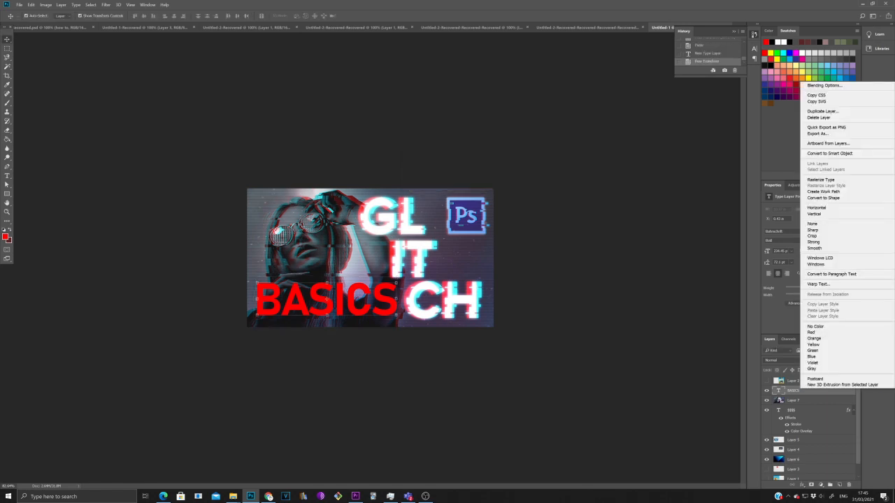
click(823, 86)
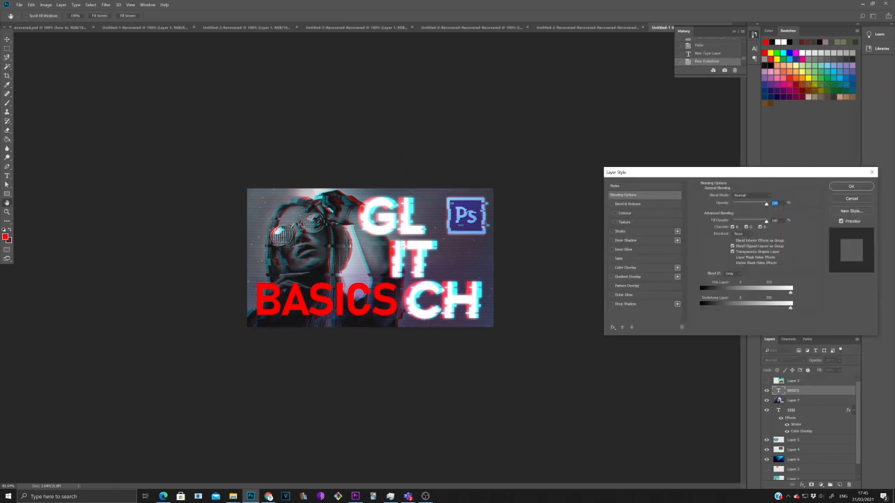
click(612, 268)
click(626, 267)
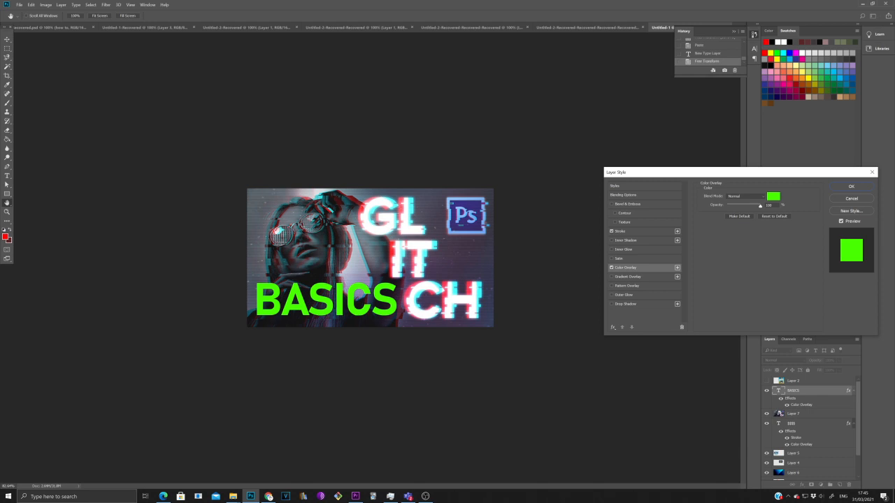
click(620, 231)
drag(730, 195, 731, 196)
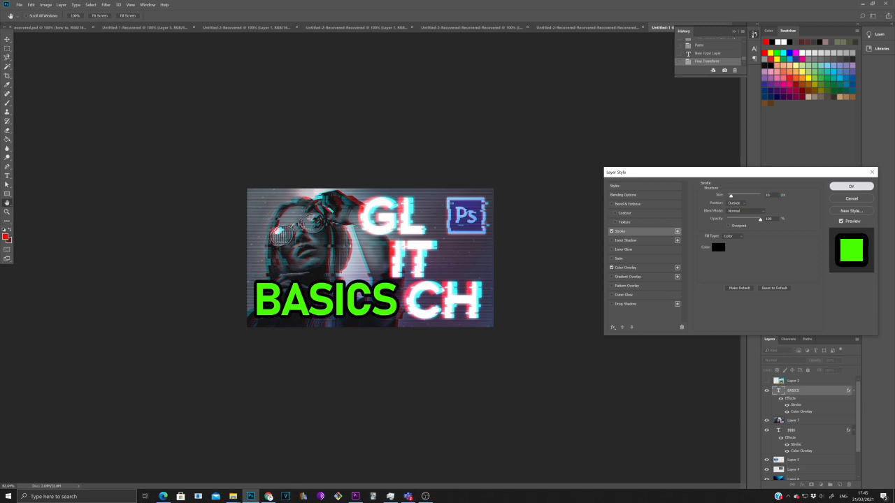
click(851, 186)
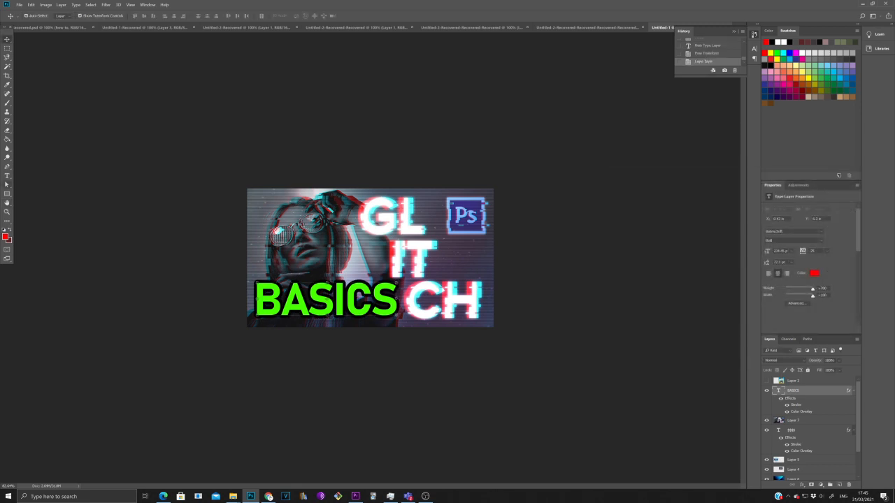
Step: Add the text "2021" above the right end of BASICS and enlarge it with Free Transform
click(7, 175)
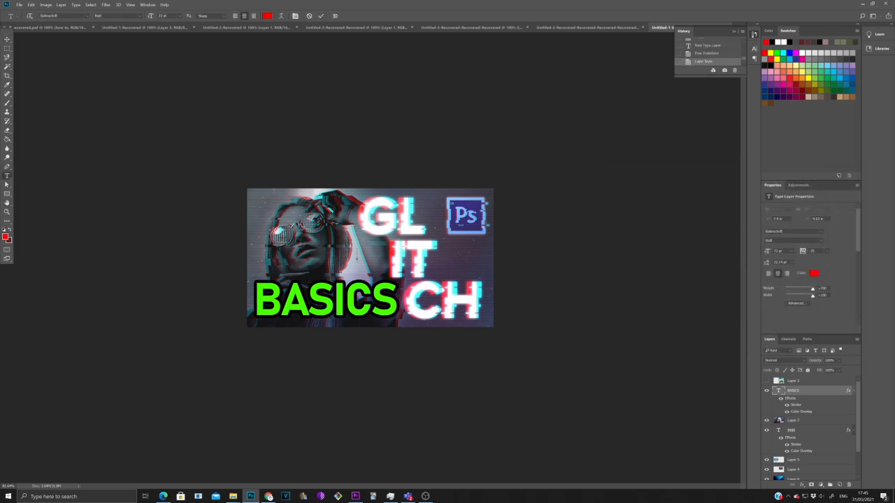
click(352, 255)
text(2021)
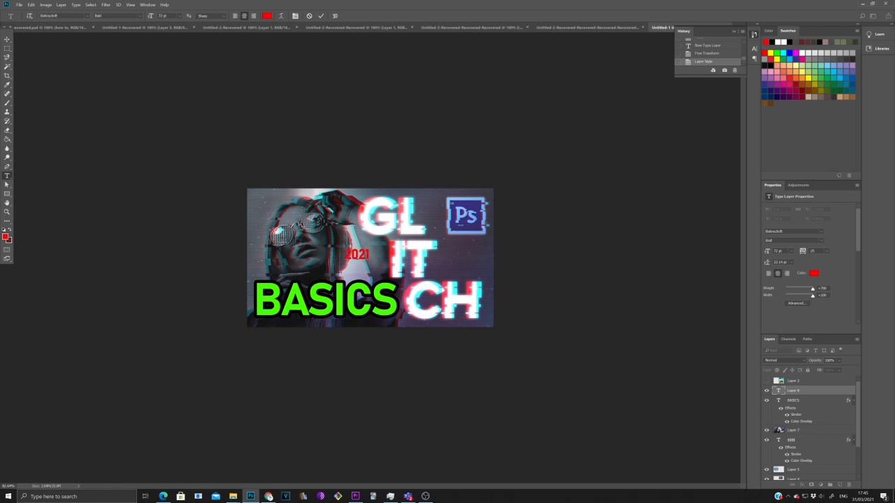
click(7, 39)
key(ctrl+t)
mouse_move(344, 246)
mouse_down()
mouse_move(328, 236)
mouse_move(336, 253)
mouse_up()
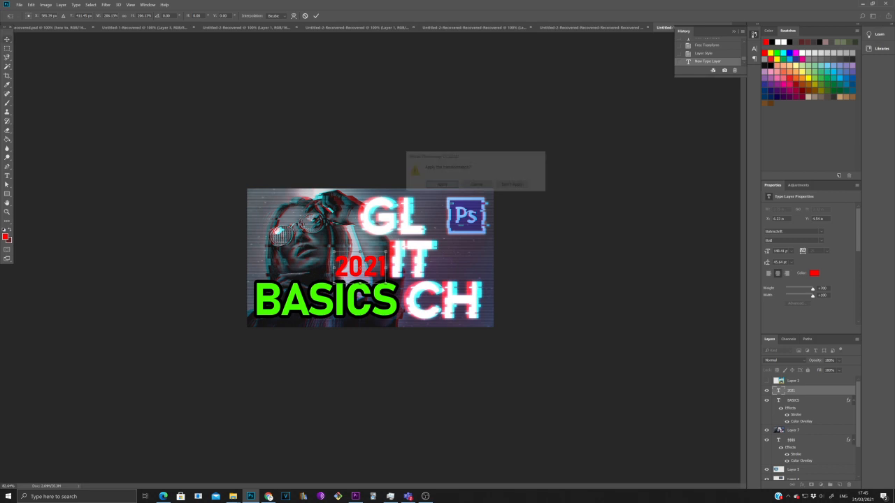
click(442, 184)
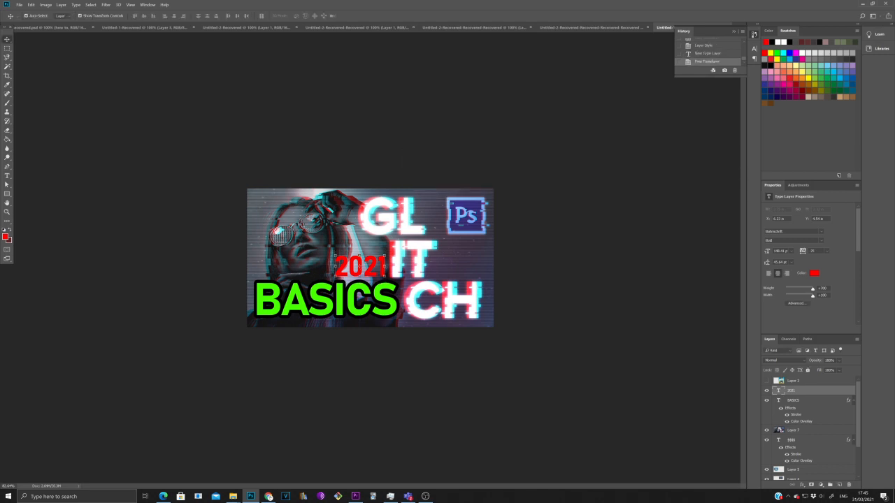
Step: Give the 2021 text layer a thick black outside Stroke
right_click(794, 390)
click(811, 84)
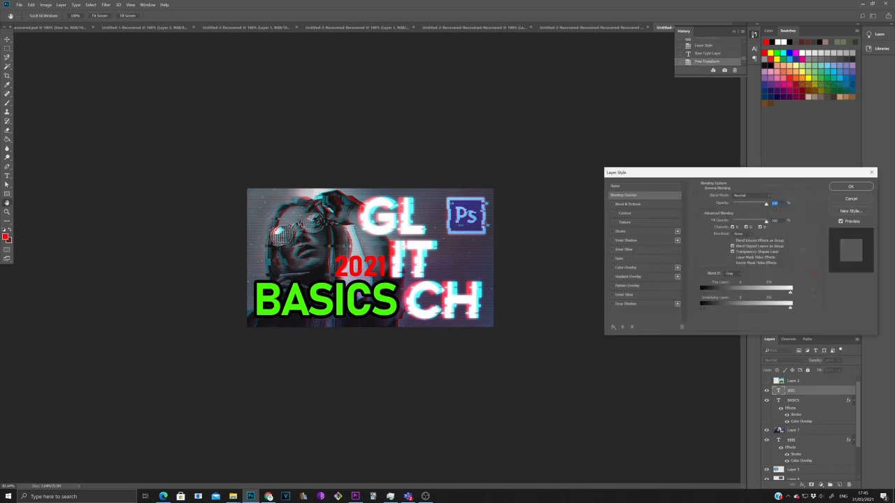
click(611, 231)
click(620, 230)
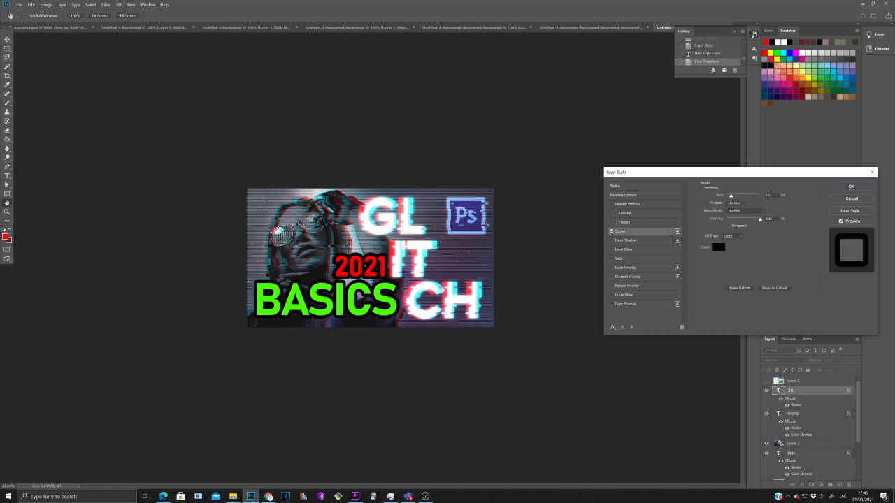
click(850, 186)
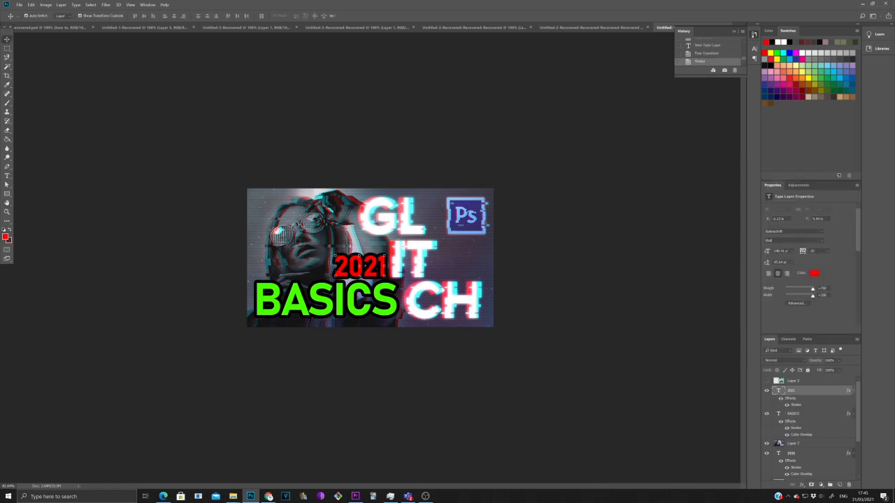
Step: Enlarge the 2021 text slightly with Free Transform, keeping it above the right end of BASICS
mouse_move(335, 255)
mouse_down()
mouse_move(327, 248)
mouse_move(341, 260)
mouse_up()
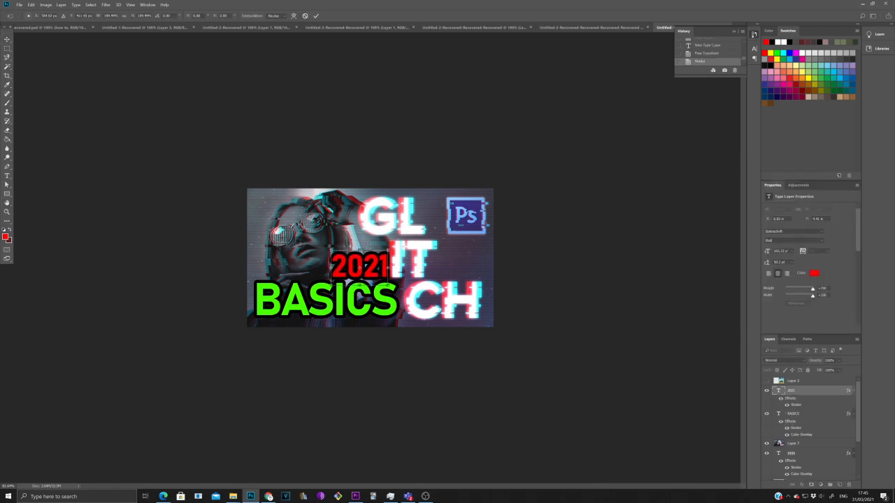
key(w)
click(443, 184)
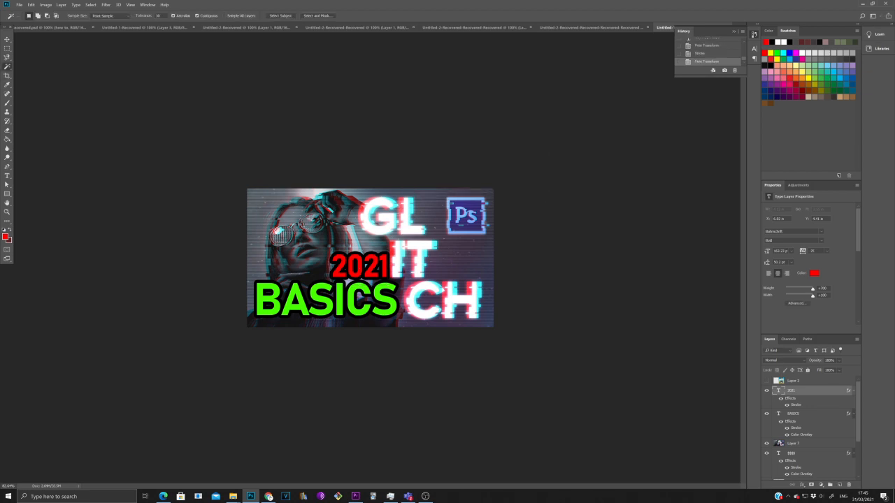
Step: Save the thumbnail as a JPEG named "PHOTOSHOP" in the Thumbnails folder, with Maximum quality 12 and the Progressive format option
click(20, 5)
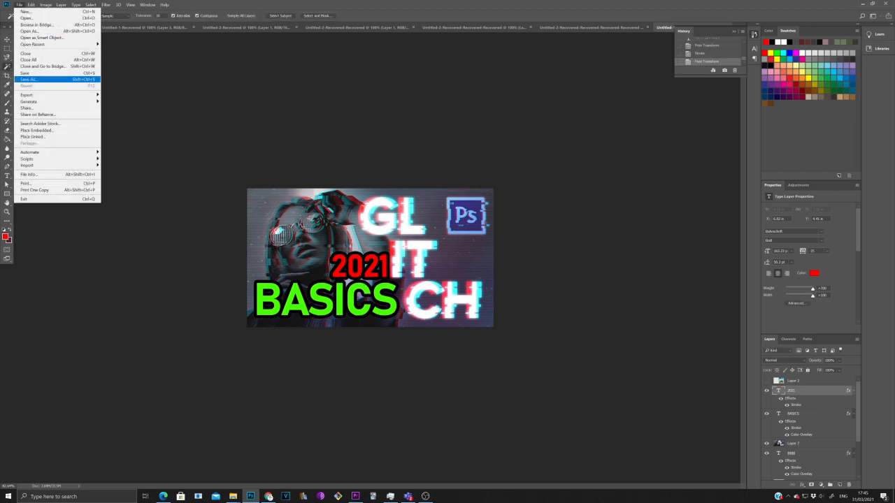
click(42, 80)
click(160, 180)
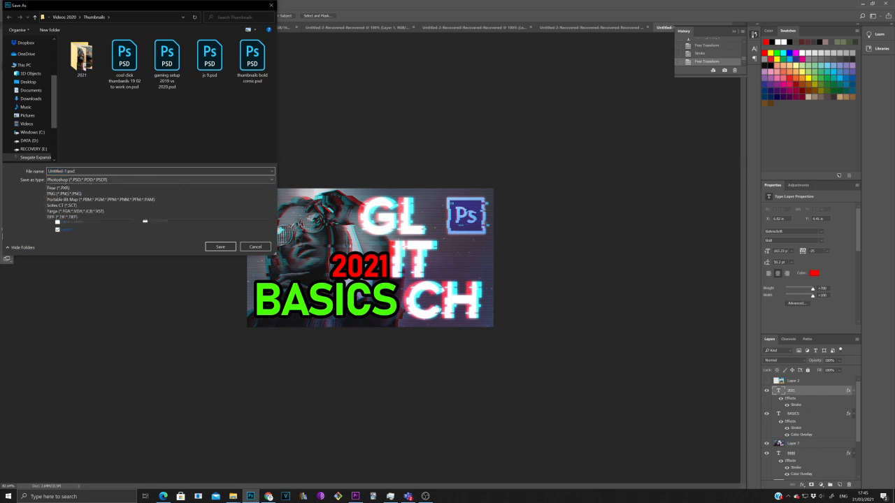
click(77, 239)
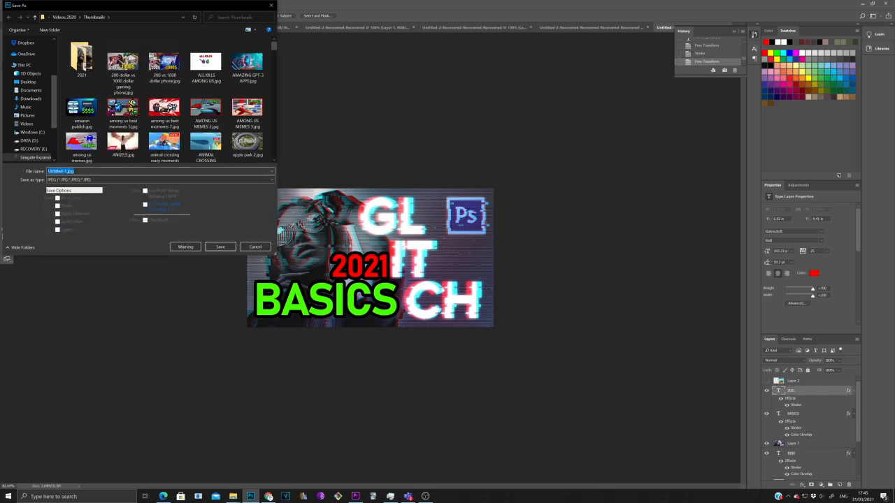
text(PHOTOSHOP)
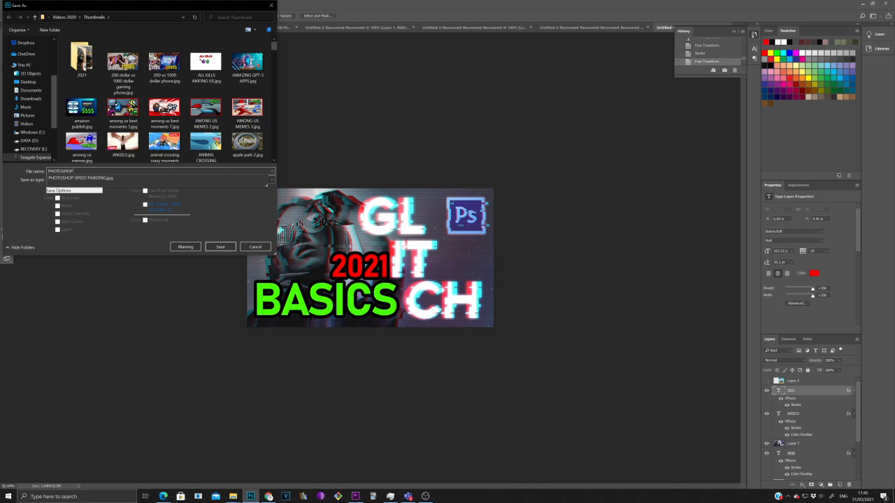
key(Escape)
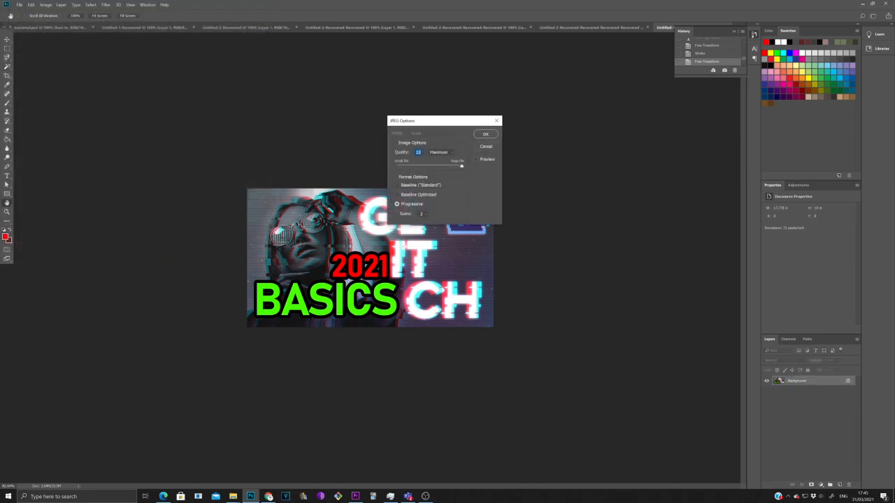
key(Return)
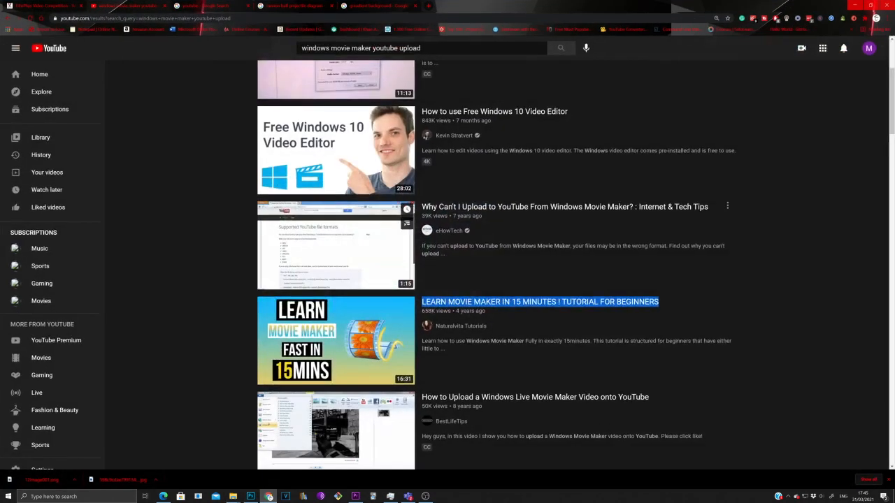
Step: Switch to the YouTube Studio draft in Edge, find the GLITCH BASICS image by searching for "PHOTOS" and upload it as the video's thumbnail
click(396, 6)
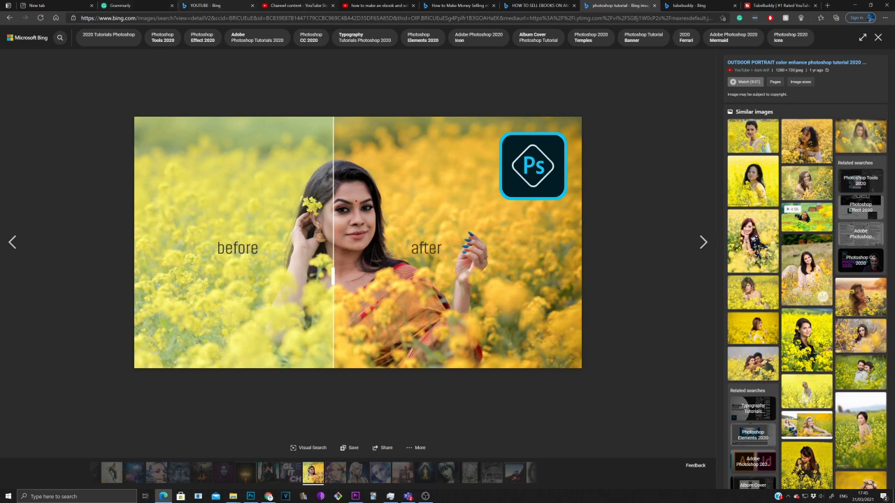
click(297, 6)
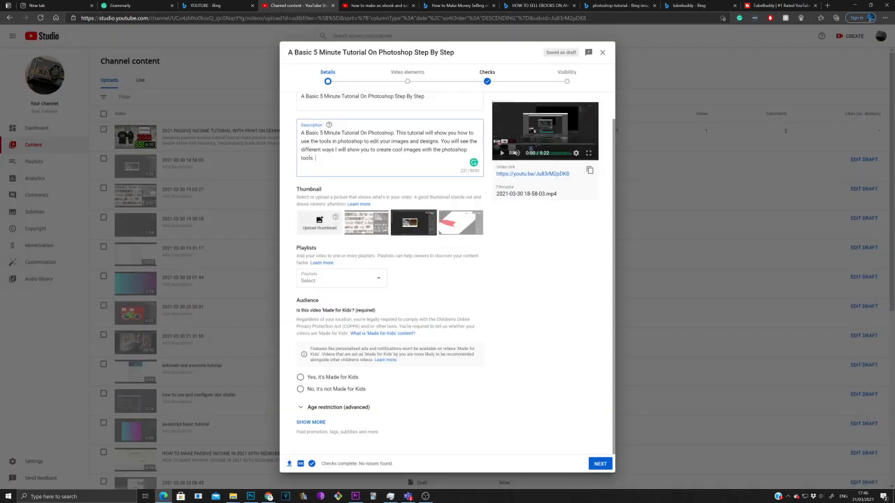
click(319, 222)
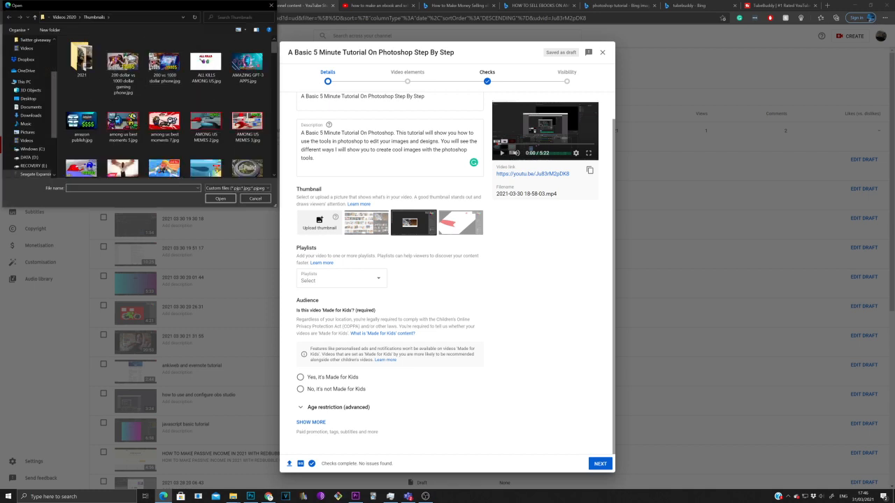
click(236, 17)
text(PHOTOS)
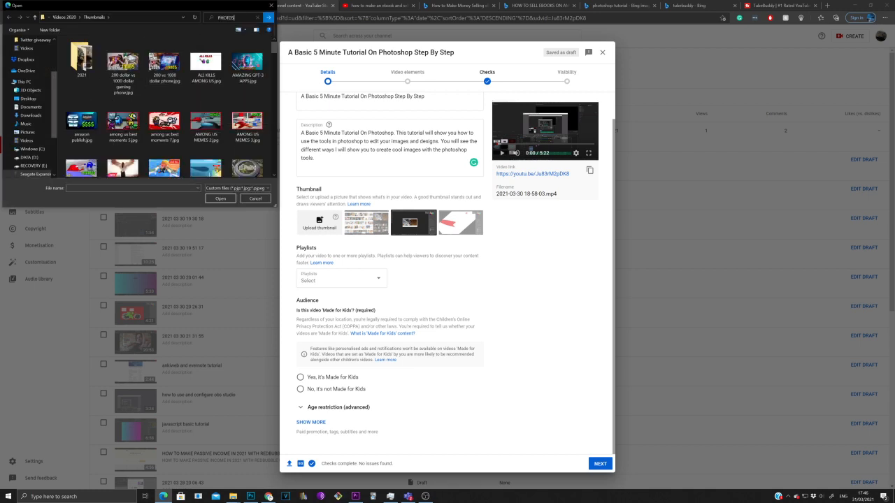
key(Return)
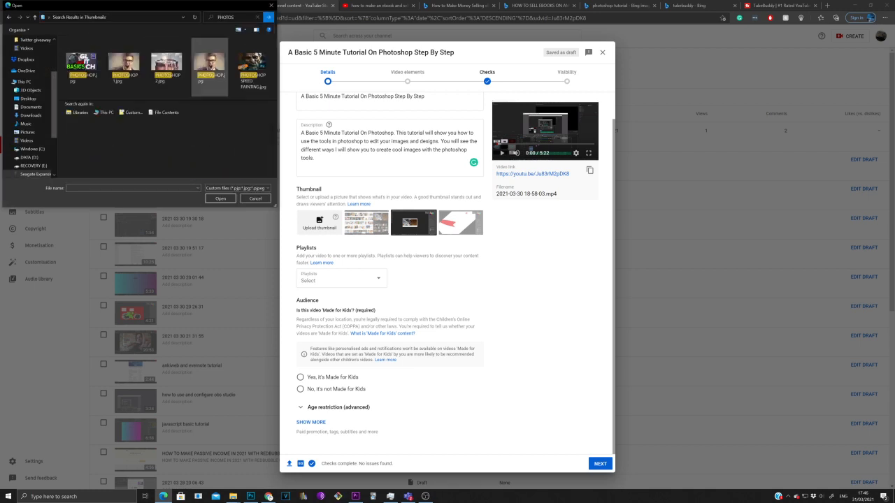
double_click(81, 67)
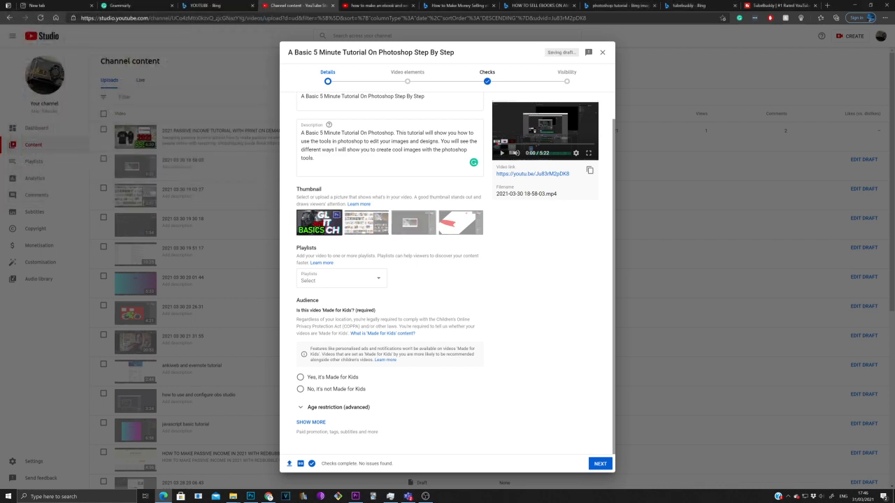
Step: Set the video's audience to "No, it's not Made for Kids"
scroll(447, 272, up, 1)
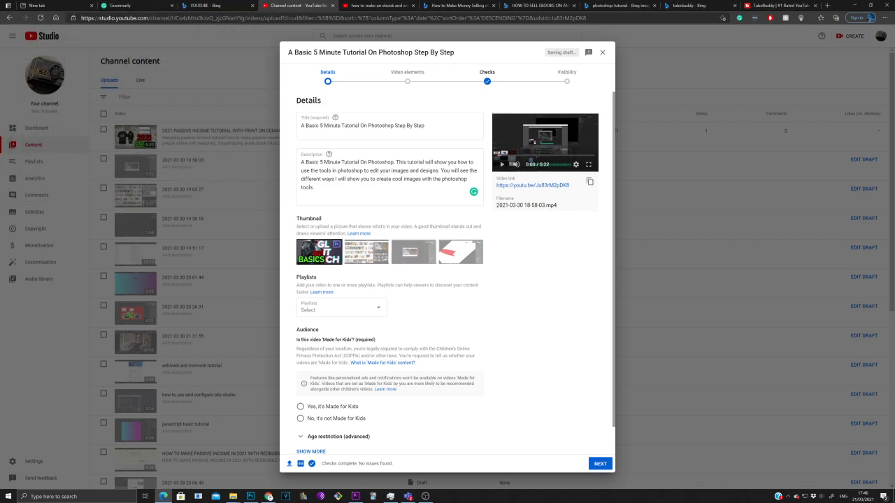
scroll(448, 272, down, 1)
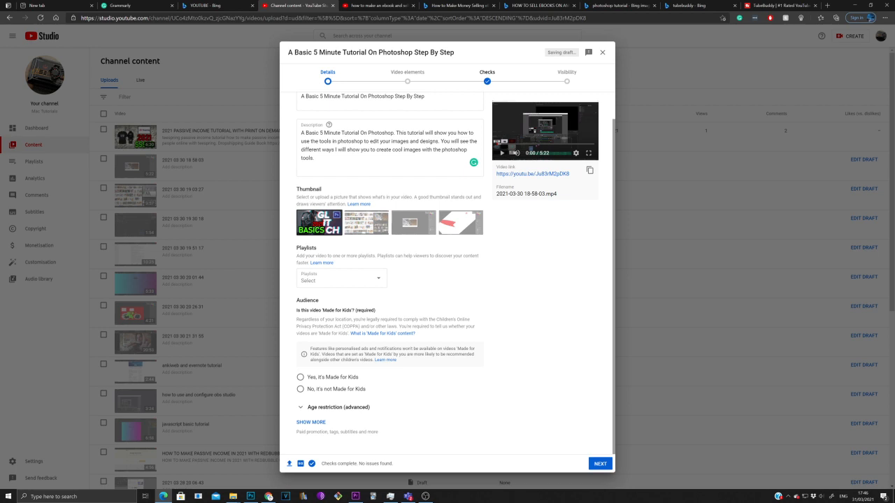
click(300, 389)
Step: Copy the video title, expand the additional options and add "A Basic 5 Minute Tutorial On Photoshop Step By Step" as a tag
scroll(447, 273, up, 1)
drag(424, 126, 301, 126)
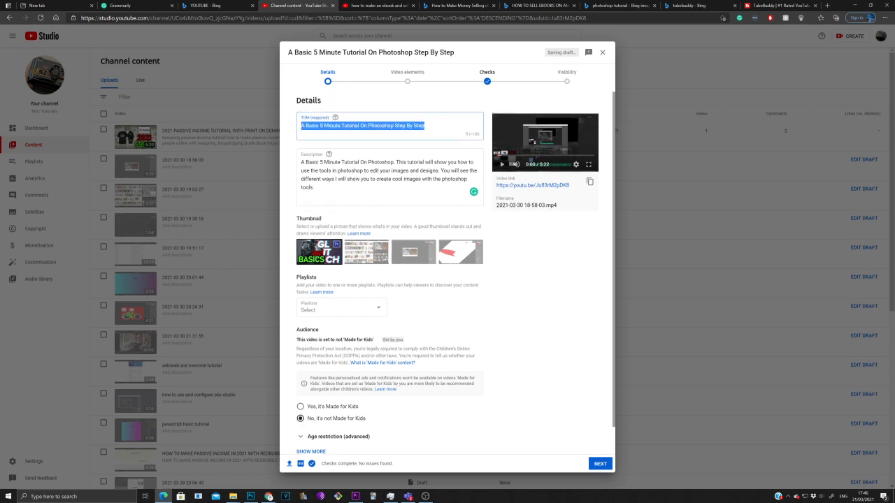
scroll(447, 273, down, 1)
click(310, 422)
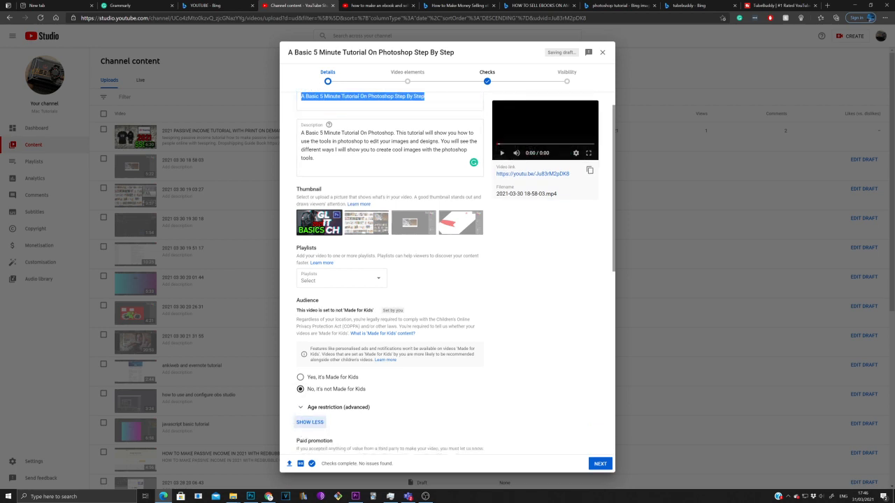
scroll(447, 273, down, 4)
scroll(447, 273, down, 1)
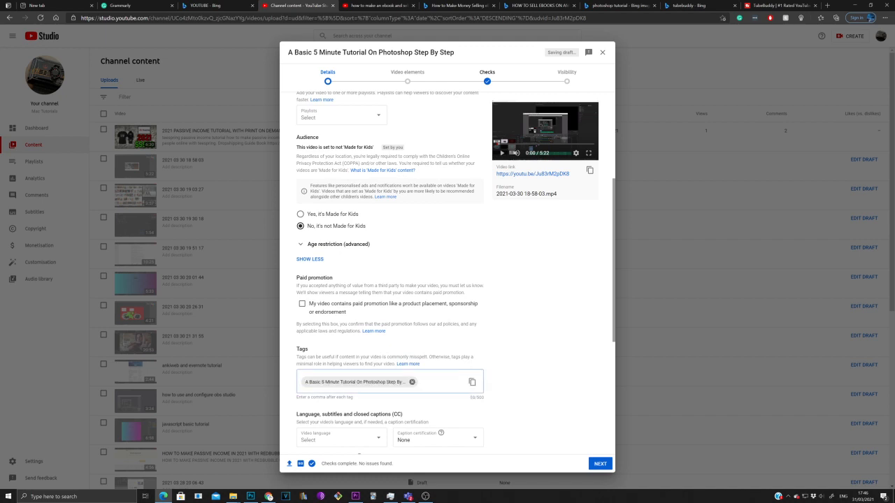
Step: Bring up YouTube's search suggestions for "PHOTOSHOP TUTORIAL" in the ebook search tab to find tag ideas
scroll(448, 273, up, 4)
scroll(448, 272, up, 3)
key(ctrl+Tab)
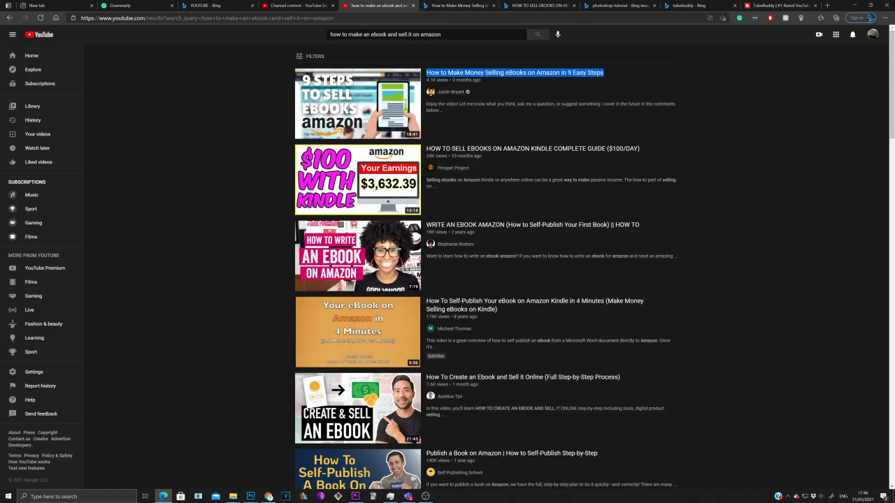
key(slash)
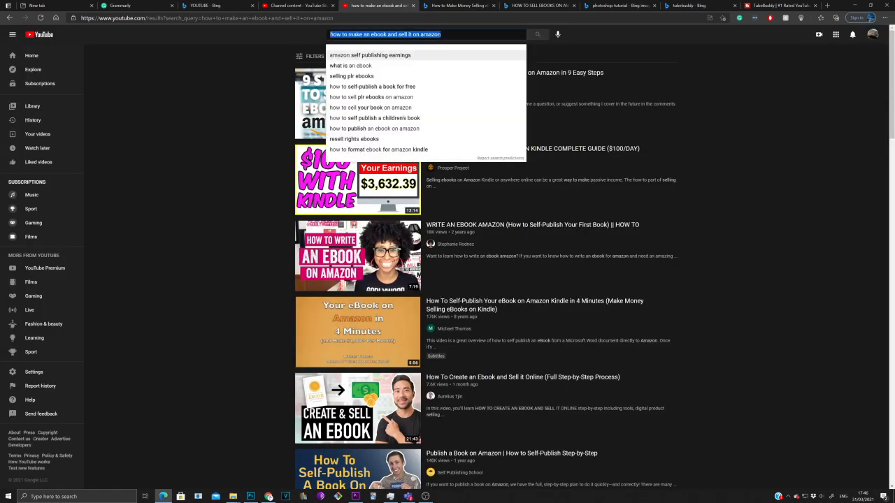
text(PHOTOSHOP)
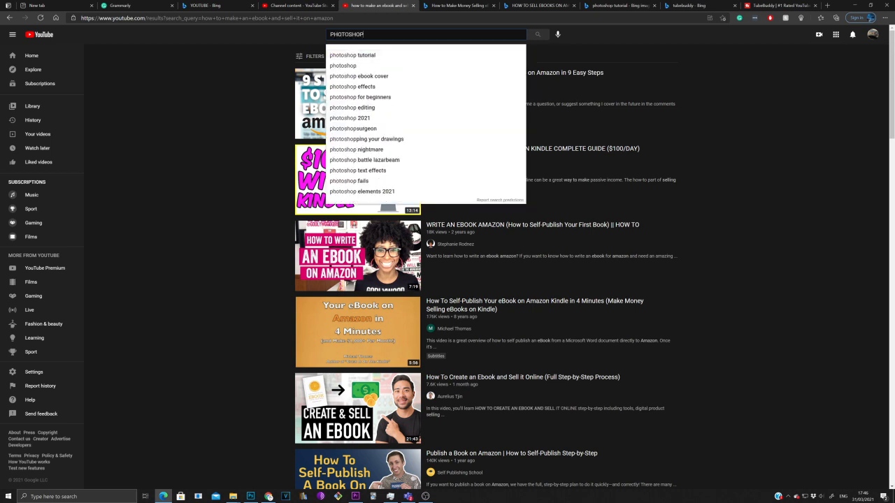
text( TUTORIAL)
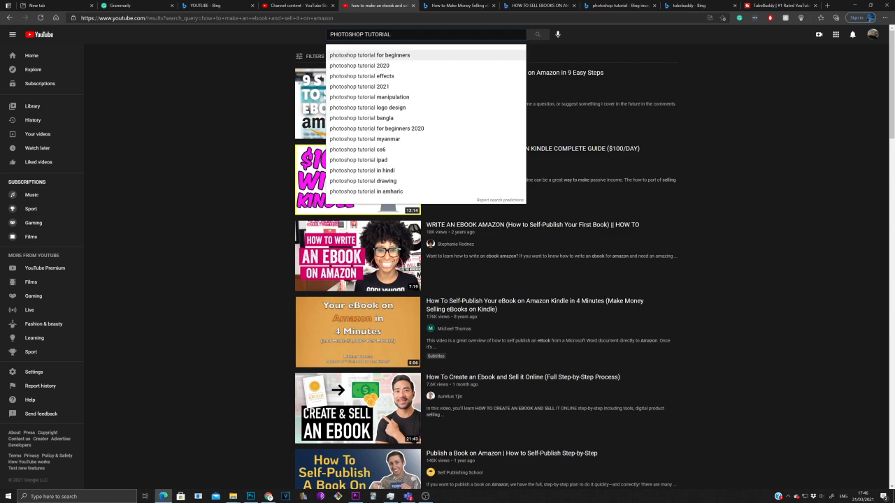
Step: Return to the YouTube Studio draft and add the tag "photoshop tutorial for beginners"
key(ctrl+shift+Tab)
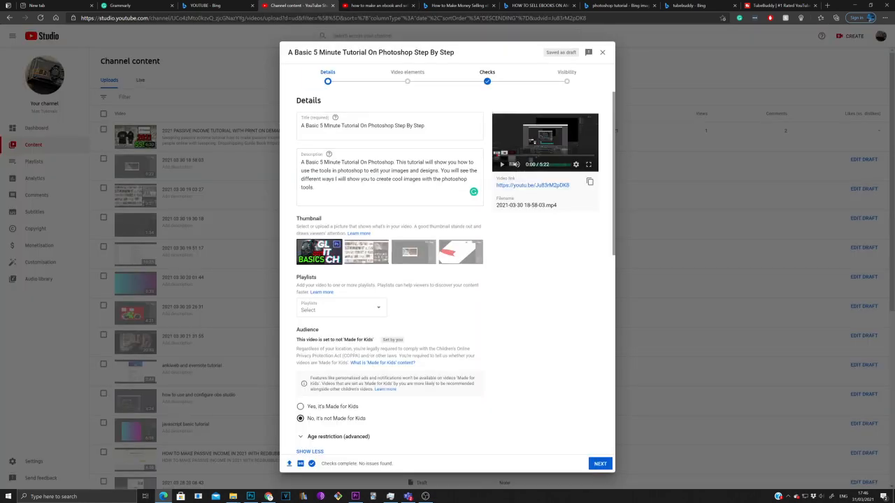
scroll(420, 357, down, 3)
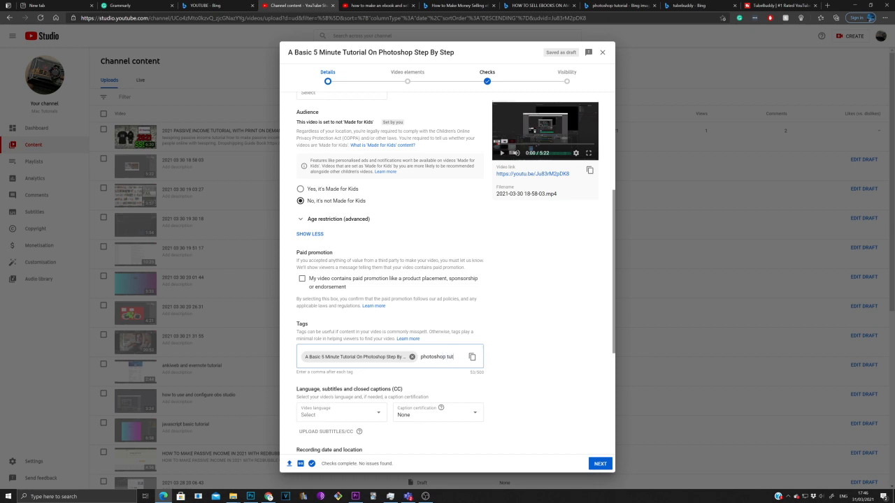
text(ial for beginners)
key(Return)
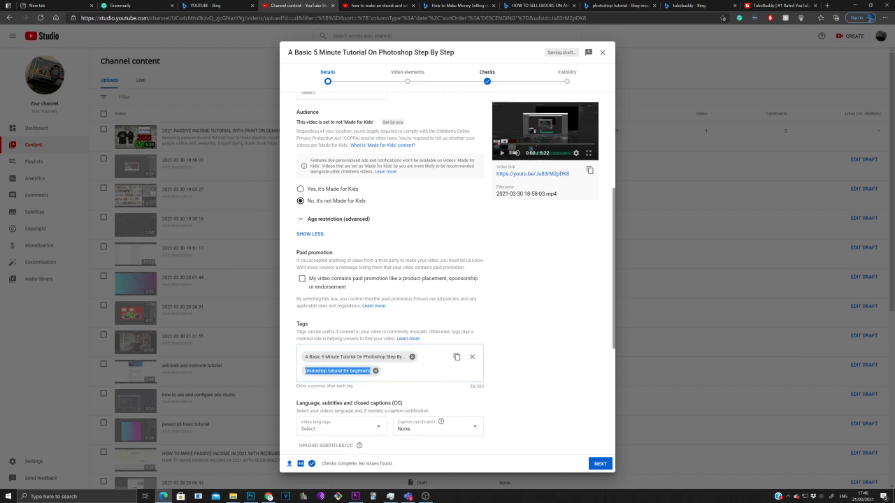
key(BackSpace)
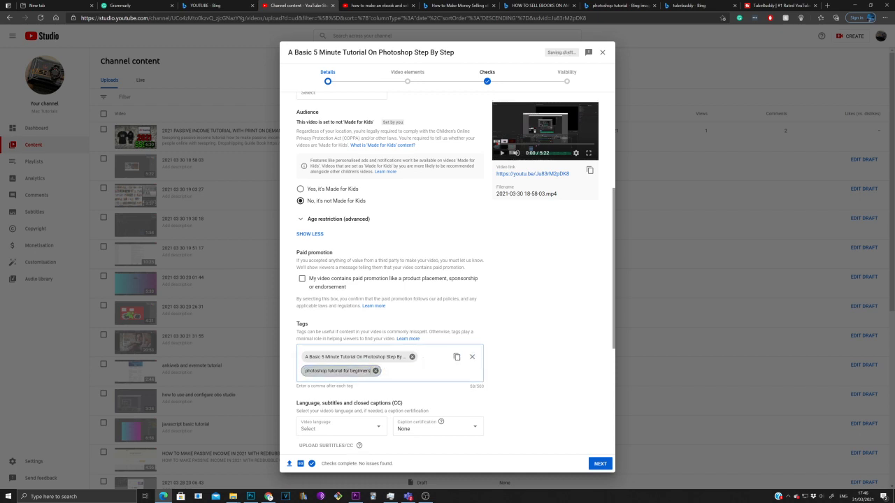
key(Escape)
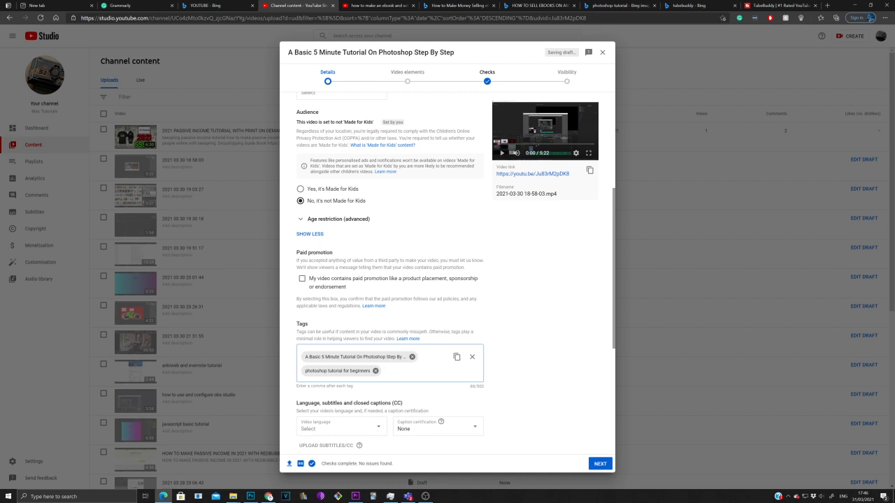
Step: Add another tag starting with "photoshop" after the beginners tag
right_click(405, 370)
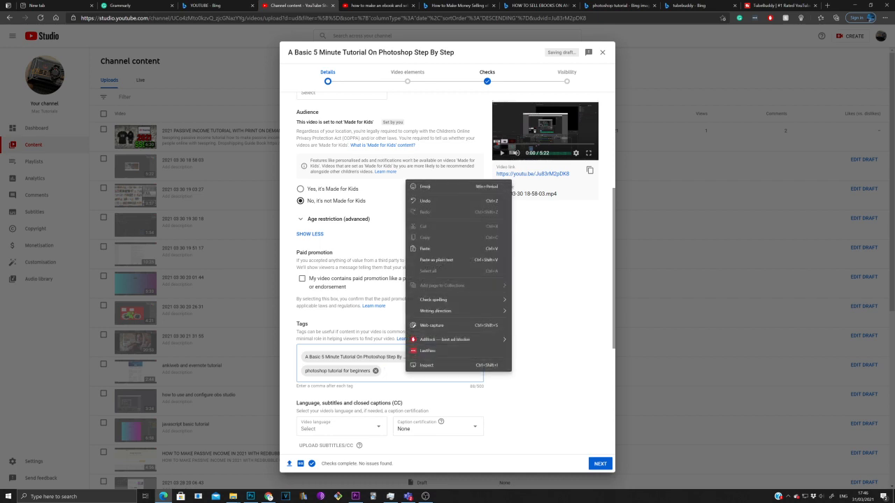
key(Escape)
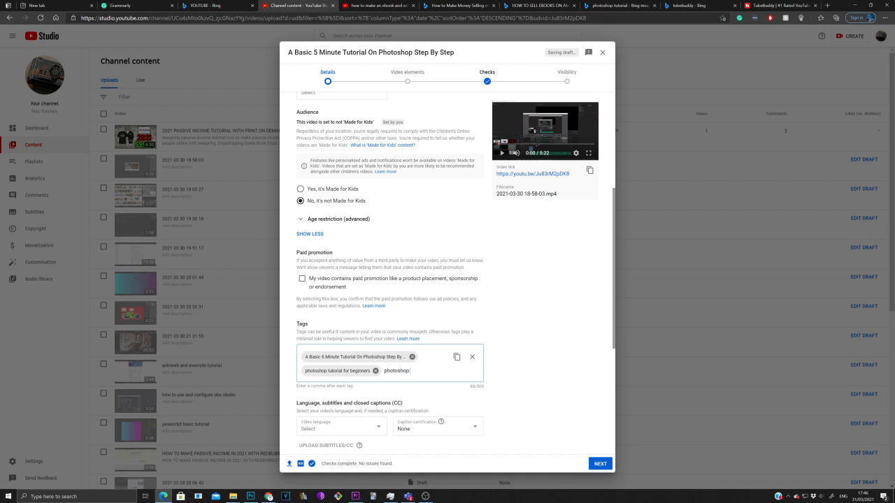
key(Return)
Step: Review the video details, recheck YouTube's search suggestions for "PHOTOSHOP TUTORIAL" and return to the draft
scroll(447, 273, up, 5)
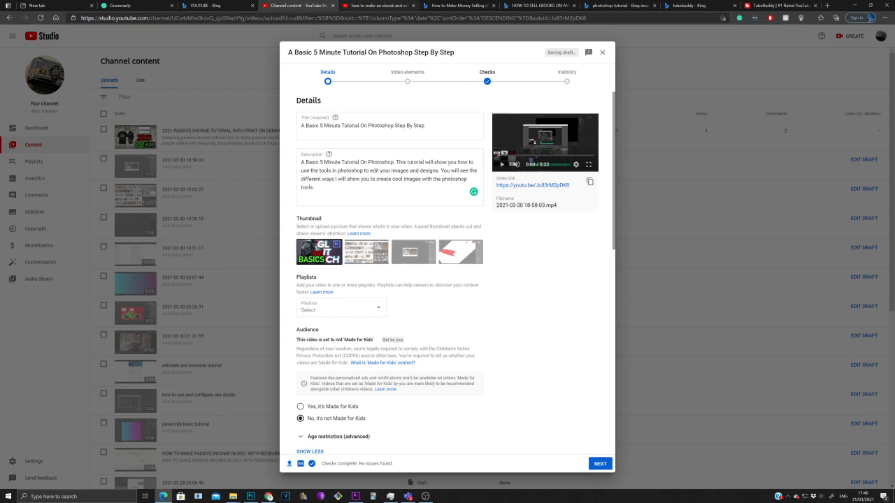
click(377, 5)
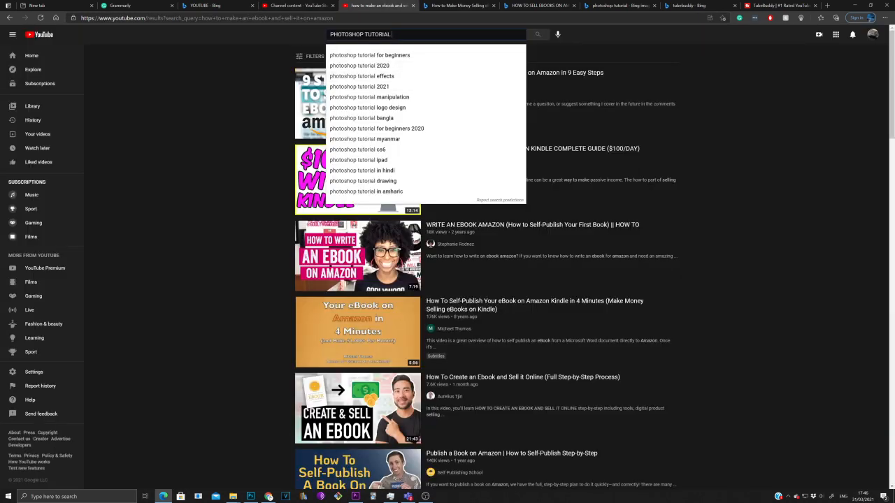
key(ctrl+shift+Tab)
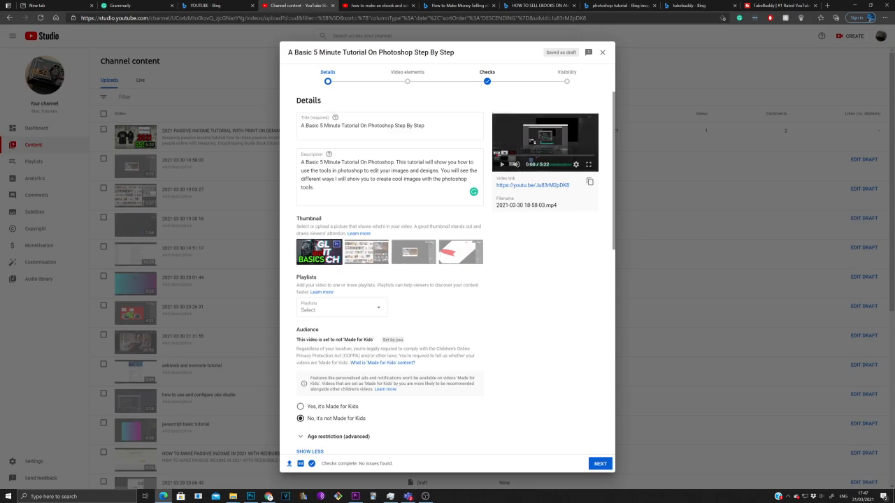
Step: Set the video's category to Education in the draft's additional details
scroll(447, 273, down, 10)
click(340, 367)
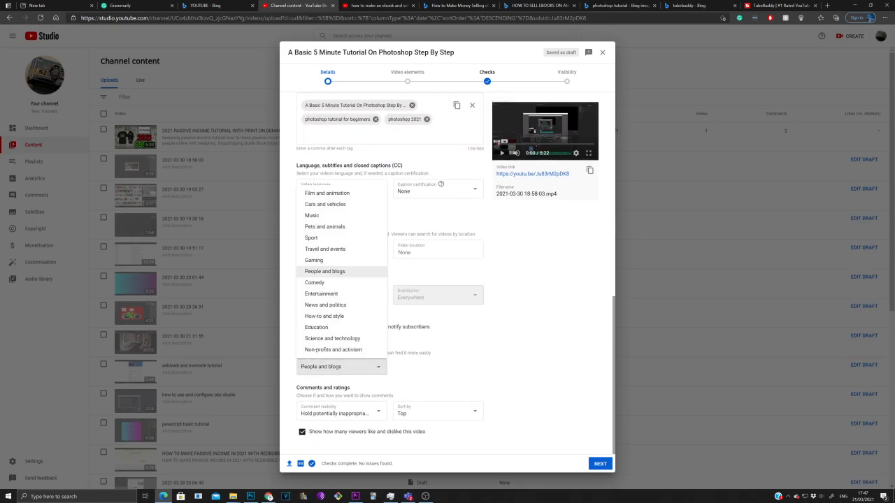
click(321, 326)
scroll(390, 272, up, 5)
scroll(390, 272, up, 3)
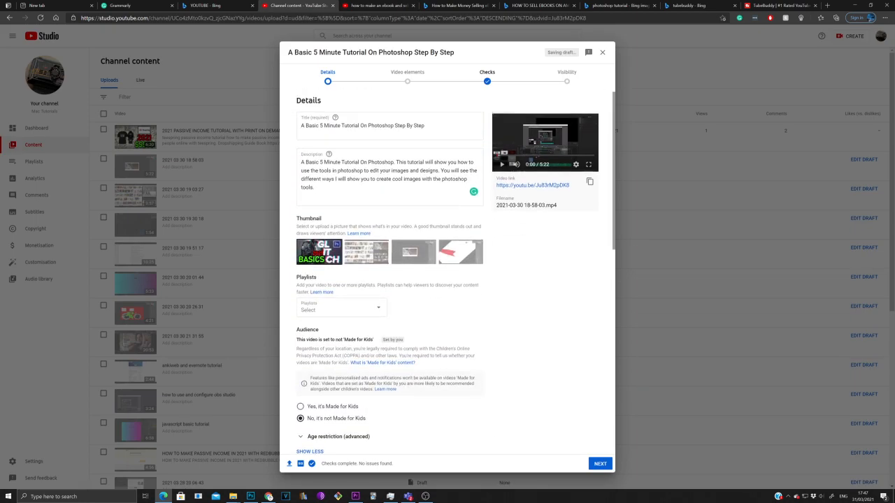
Step: Advance the draft to the video elements stage and add an end screen to the video
click(600, 464)
click(583, 136)
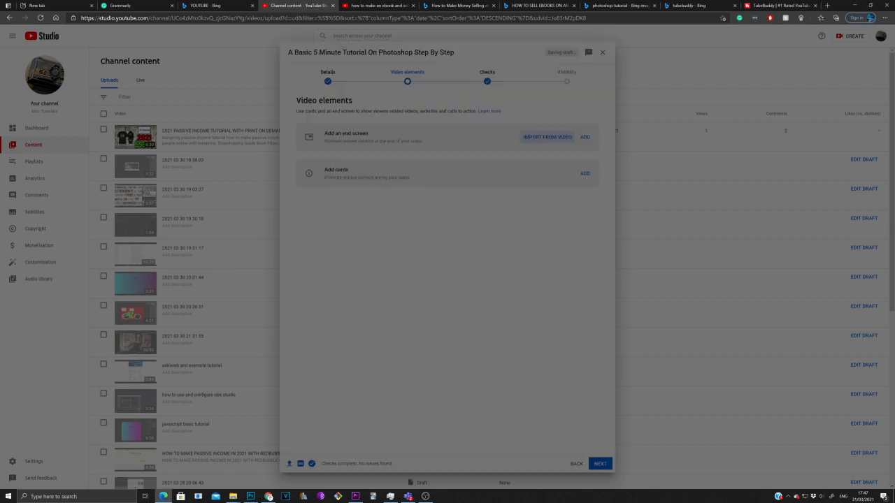
click(330, 189)
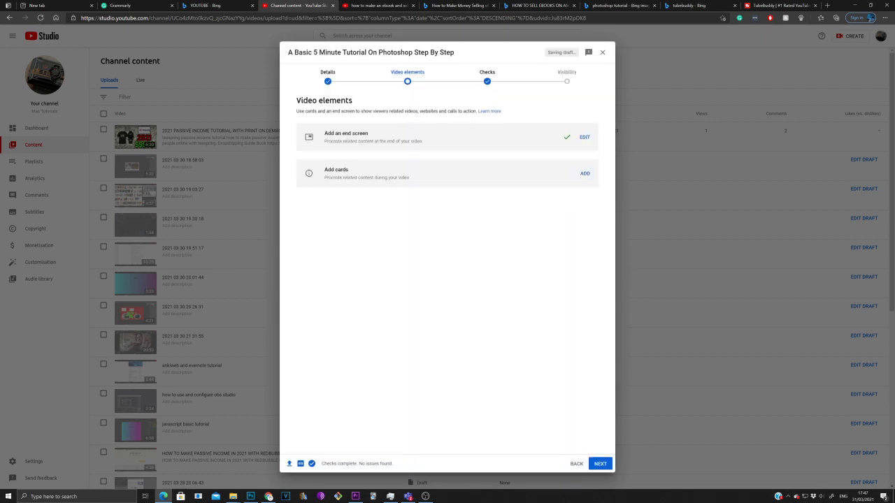
Step: Continue to the visibility stage, schedule the video to go public on 6 April 2021 and dismiss the confirmation
click(600, 464)
click(600, 464)
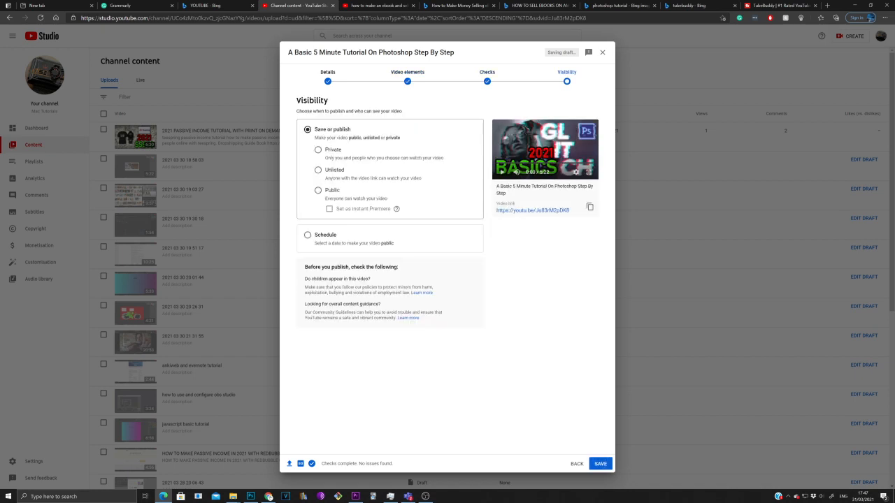
click(308, 235)
click(332, 185)
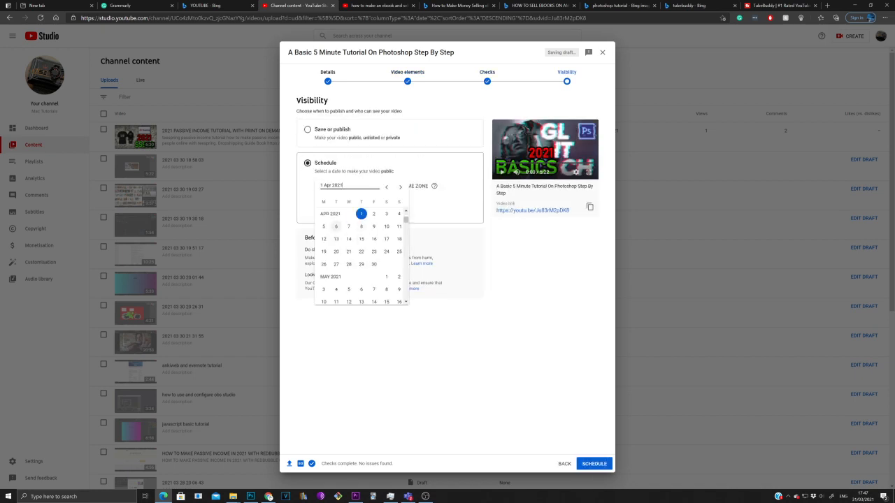
click(335, 226)
click(594, 464)
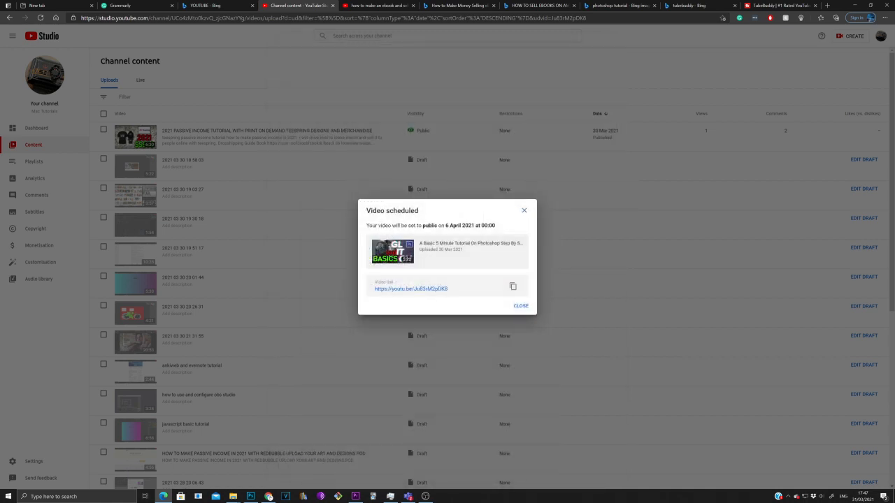
click(521, 305)
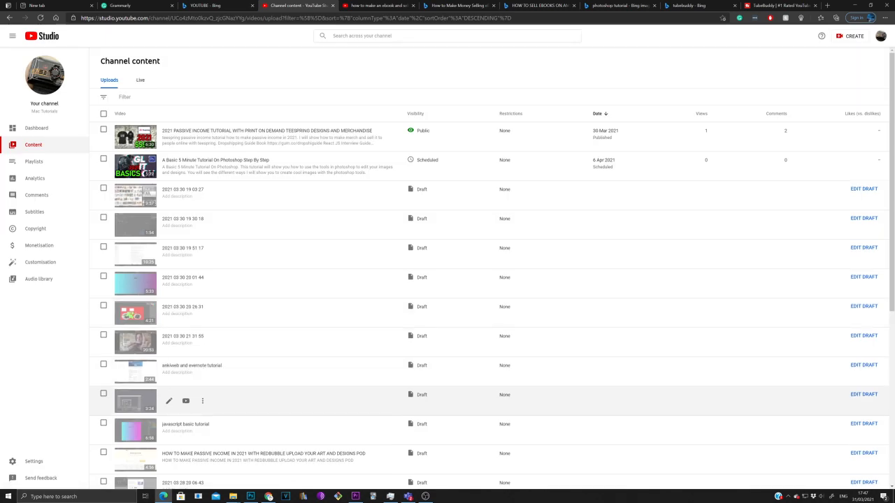